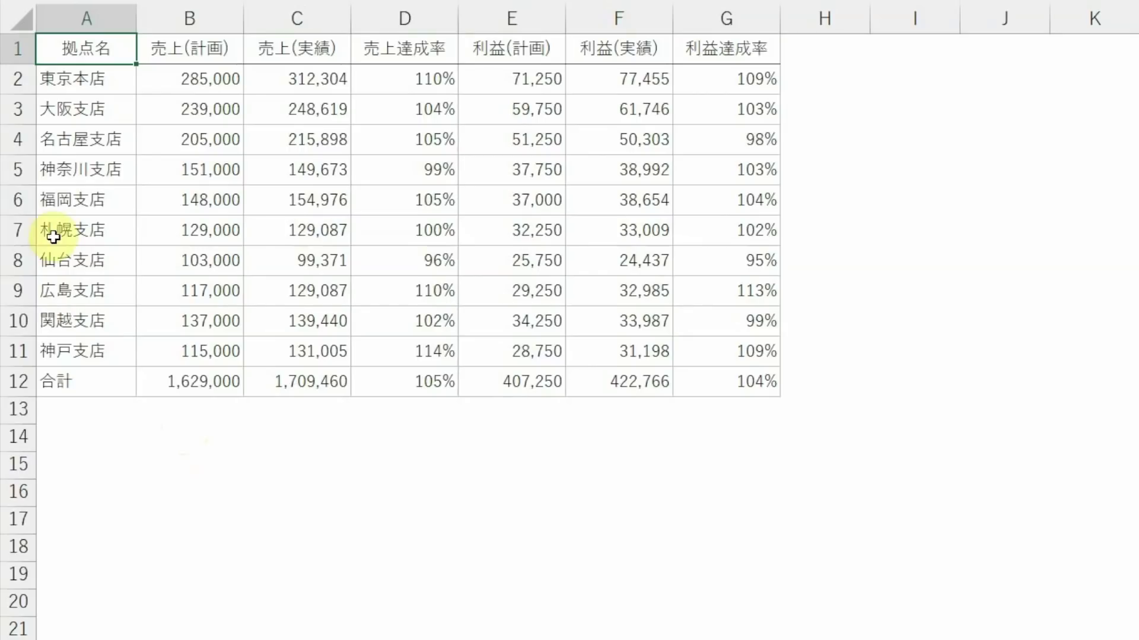
Hide row 5 (神奈川支店), unhide it by way of rows 4 and 6, and return to cell A1.
right_click(28, 176)
click(123, 535)
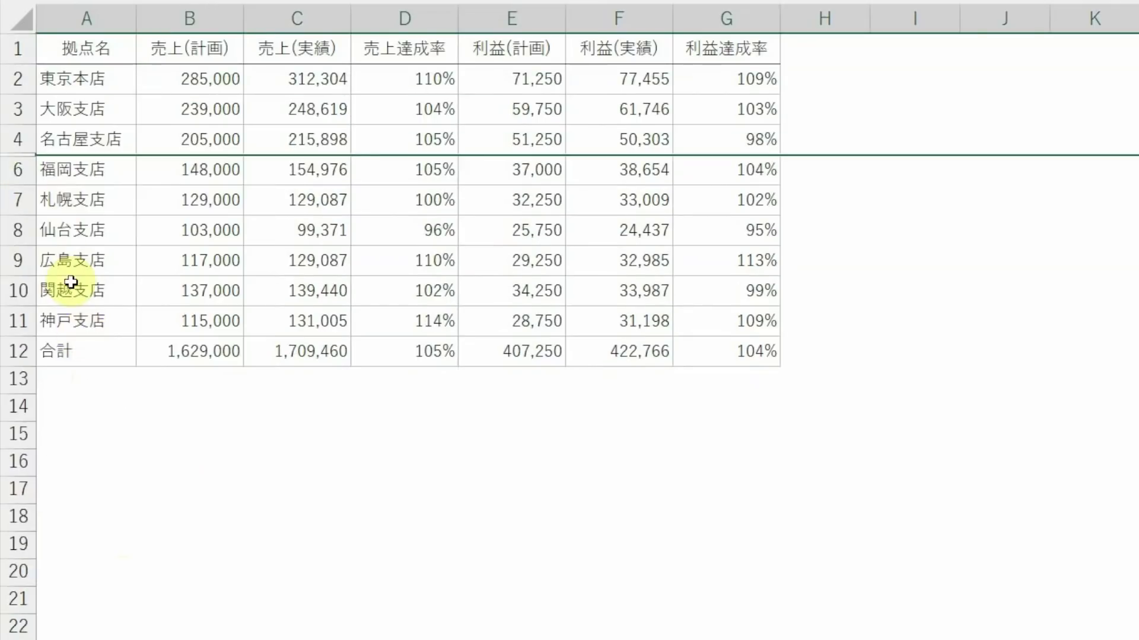
drag(26, 147, 29, 174)
right_click(29, 173)
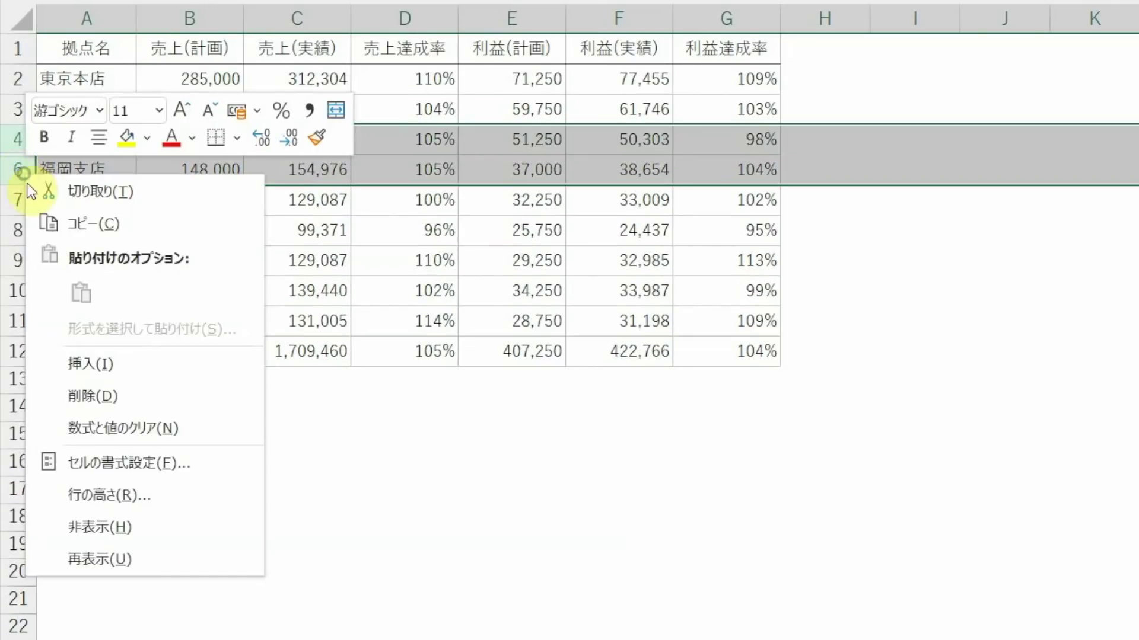
click(123, 555)
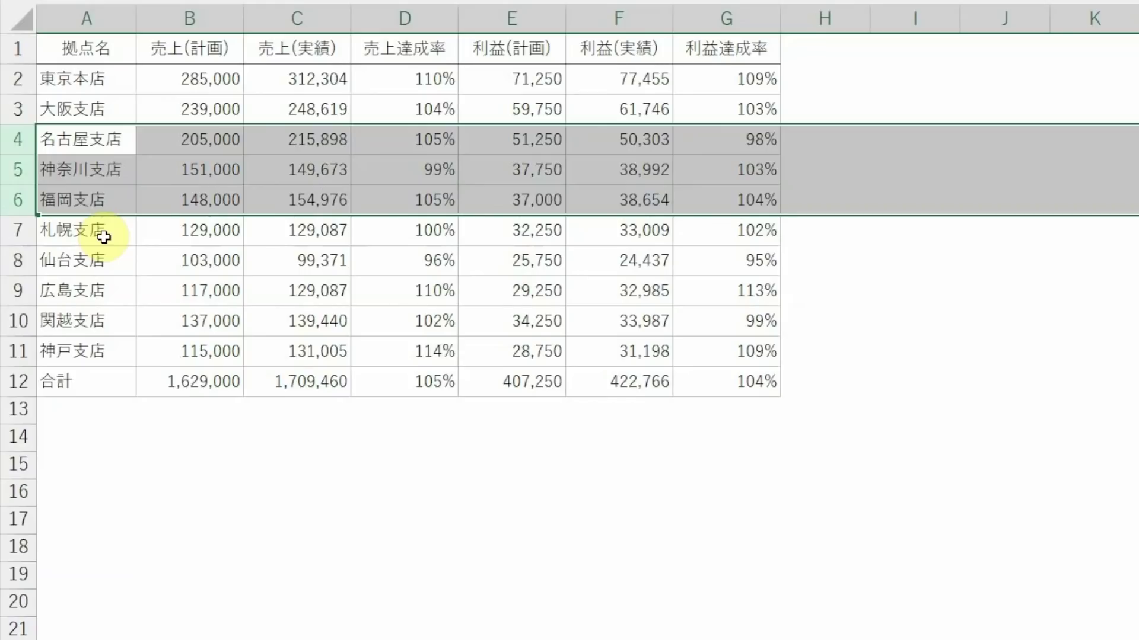
key(ctrl+Home)
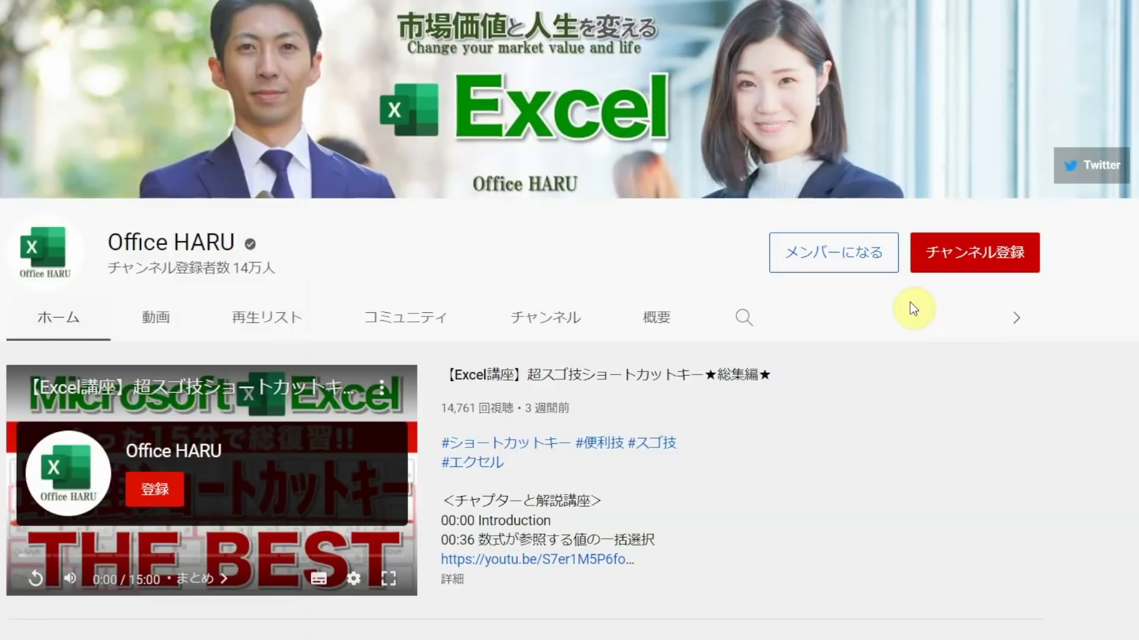
Switch to YouTube and subscribe to the Office HARU channel.
click(968, 271)
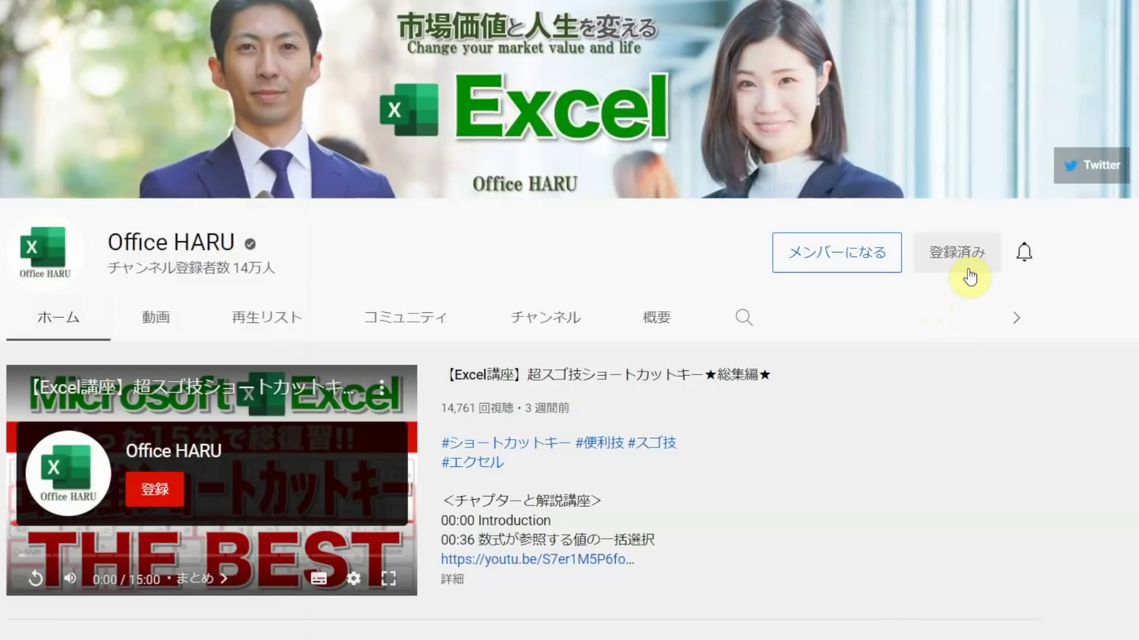
scroll(969, 276, down, 5)
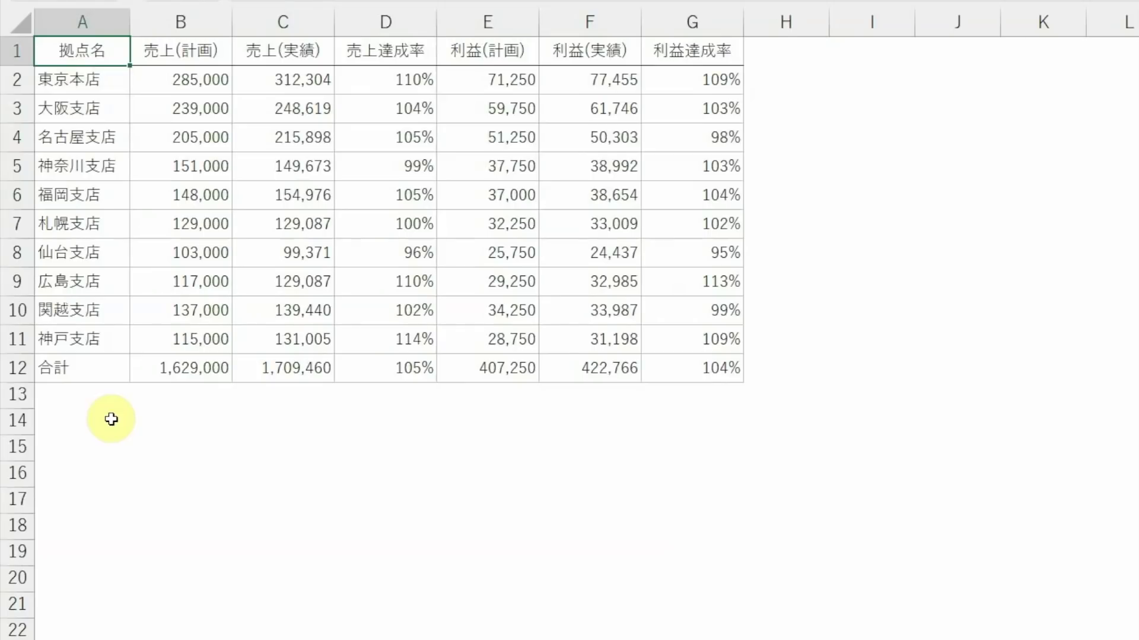
Hide row 5 (神奈川支店) of the sales table from a cell in its 売上(計画) column.
key(Down)
key(Down)
key(Down)
key(Down)
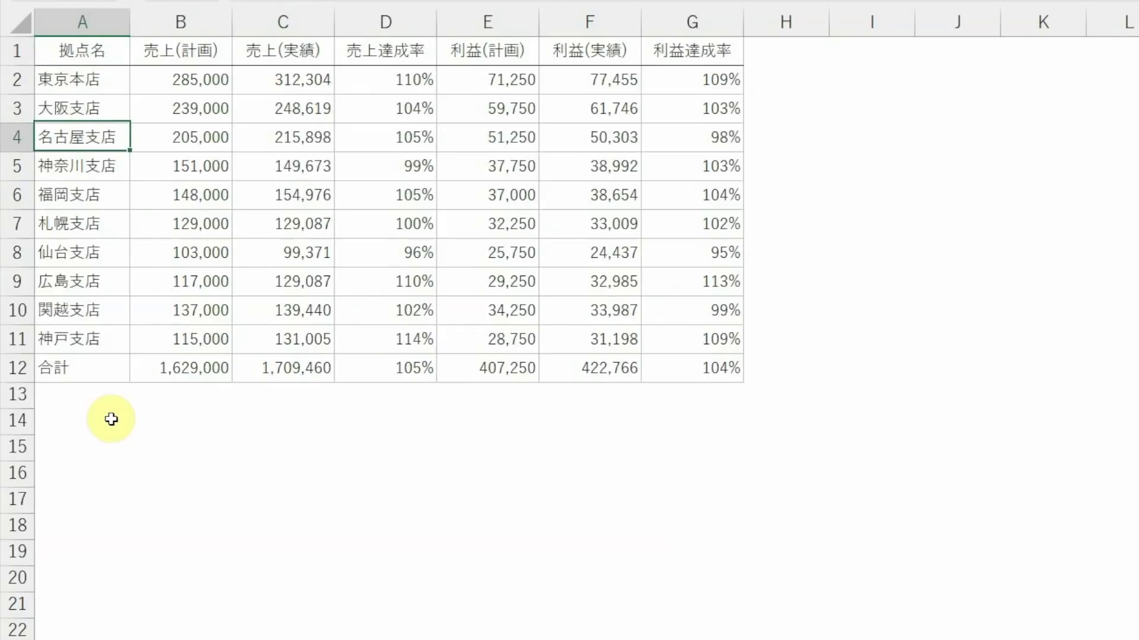
key(Right)
key(Right)
key(Right)
key(Left)
key(Left)
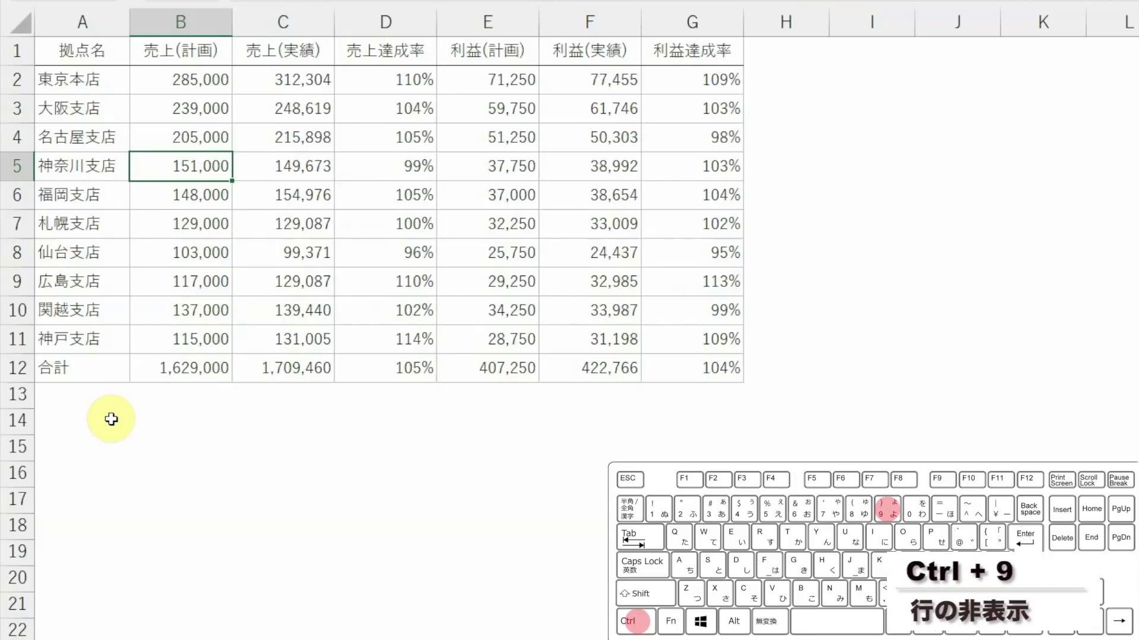
key(ctrl+9)
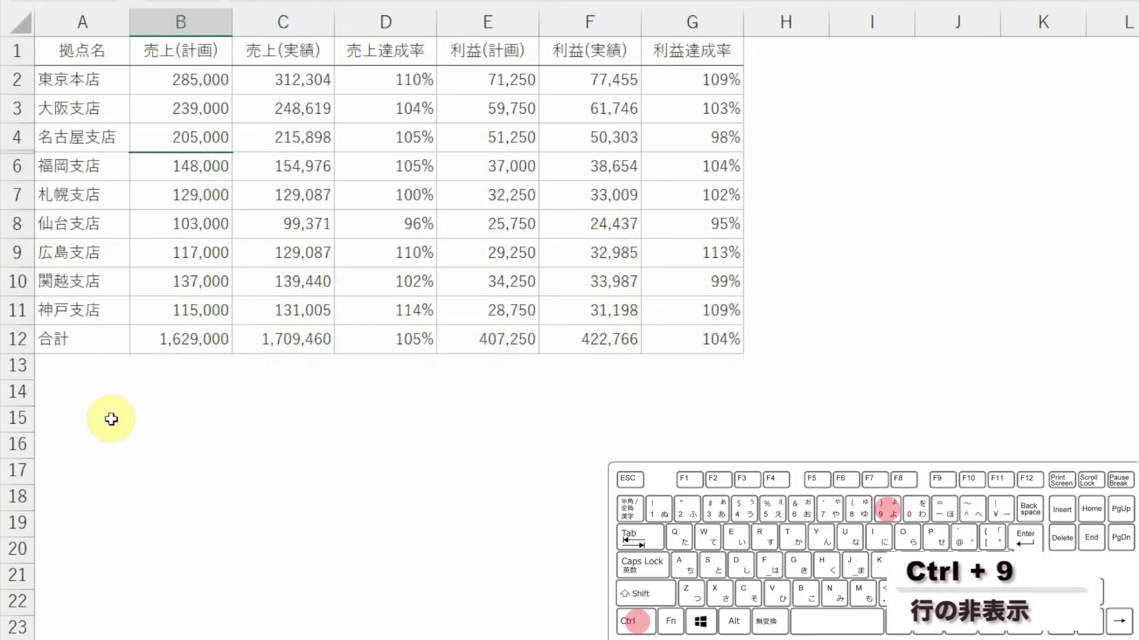
Hide column D (売上達成率) from its cell in the 札幌支店 row.
key(Down)
key(Down)
key(Right)
key(Right)
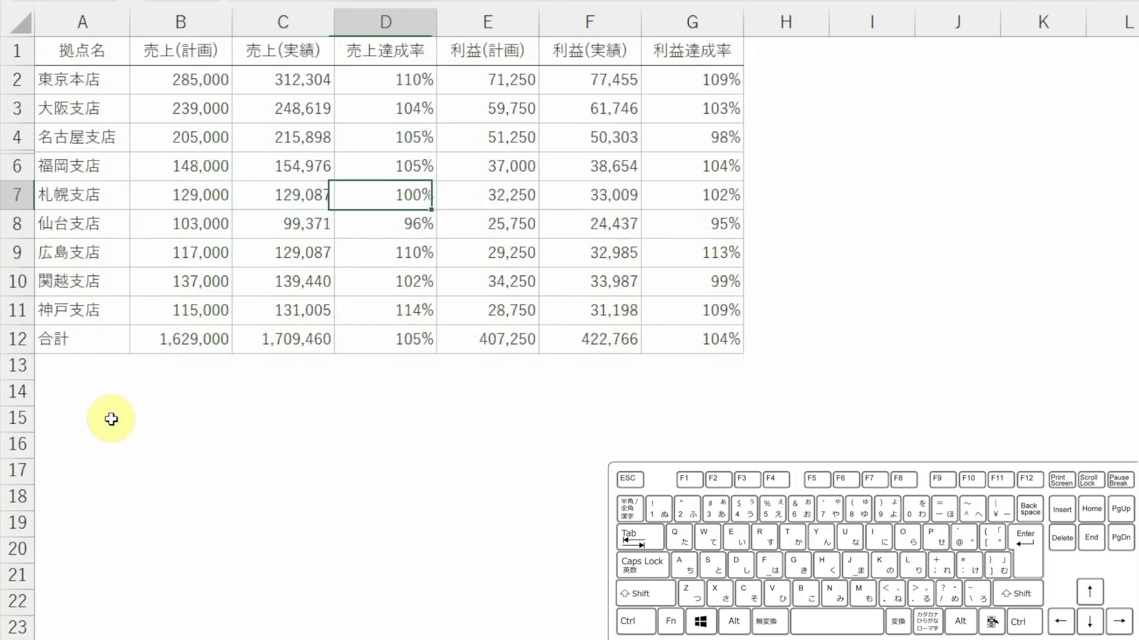
key(Up)
key(Up)
key(Up)
key(Down)
key(Down)
key(Down)
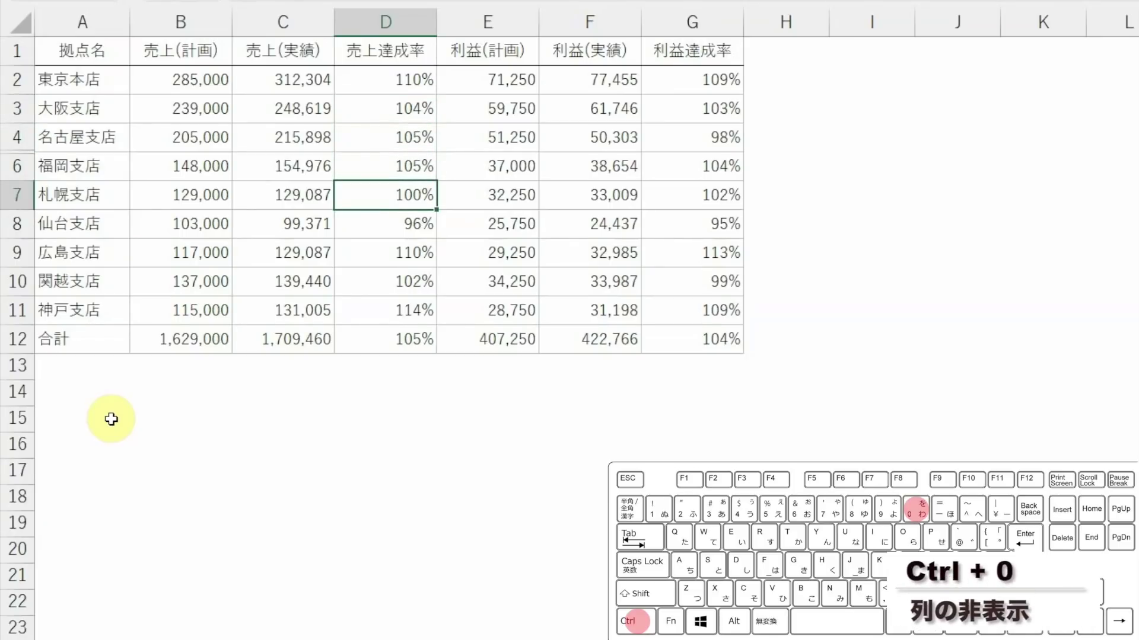
key(ctrl+0)
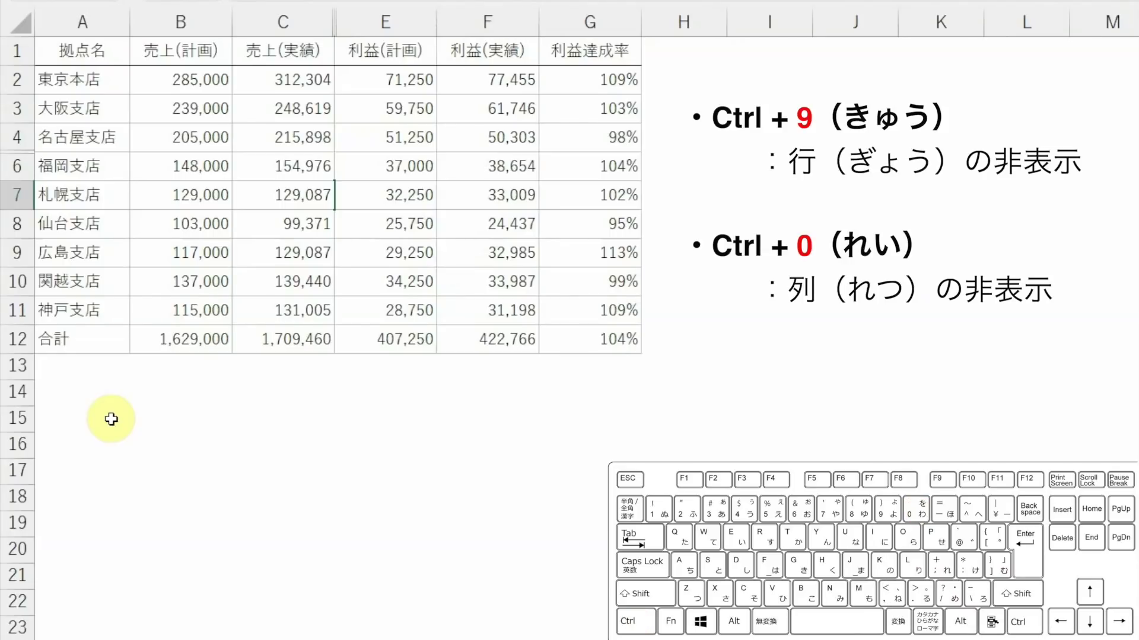
Unhide row 5 by selecting the column B cells in rows 4 and 6 around it.
key(Left)
key(Left)
key(Up)
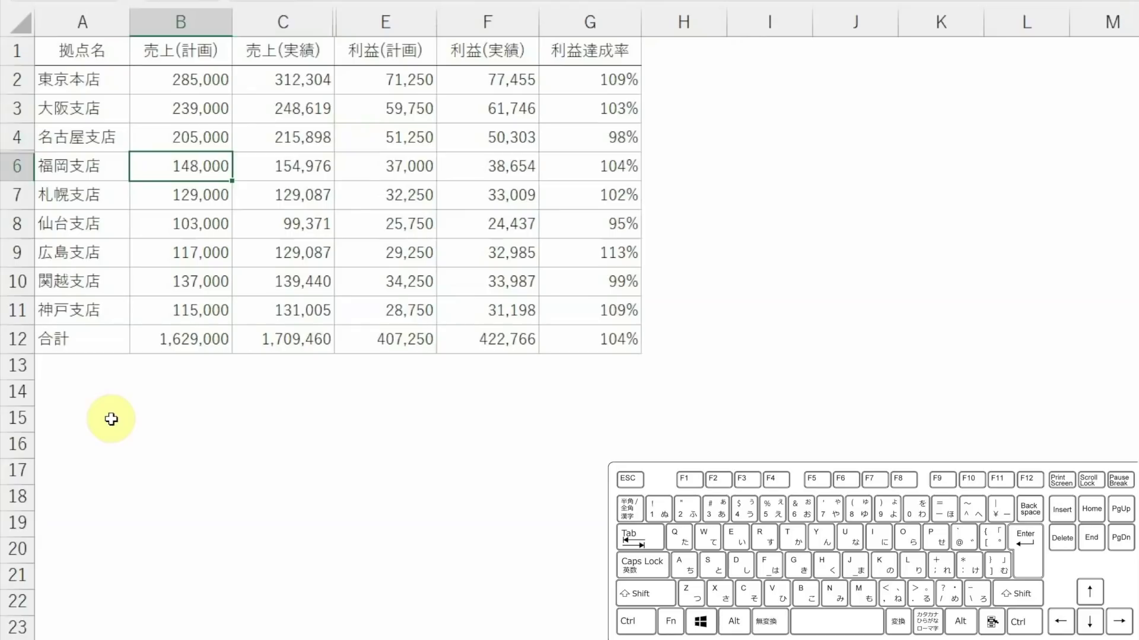
key(shift+Up)
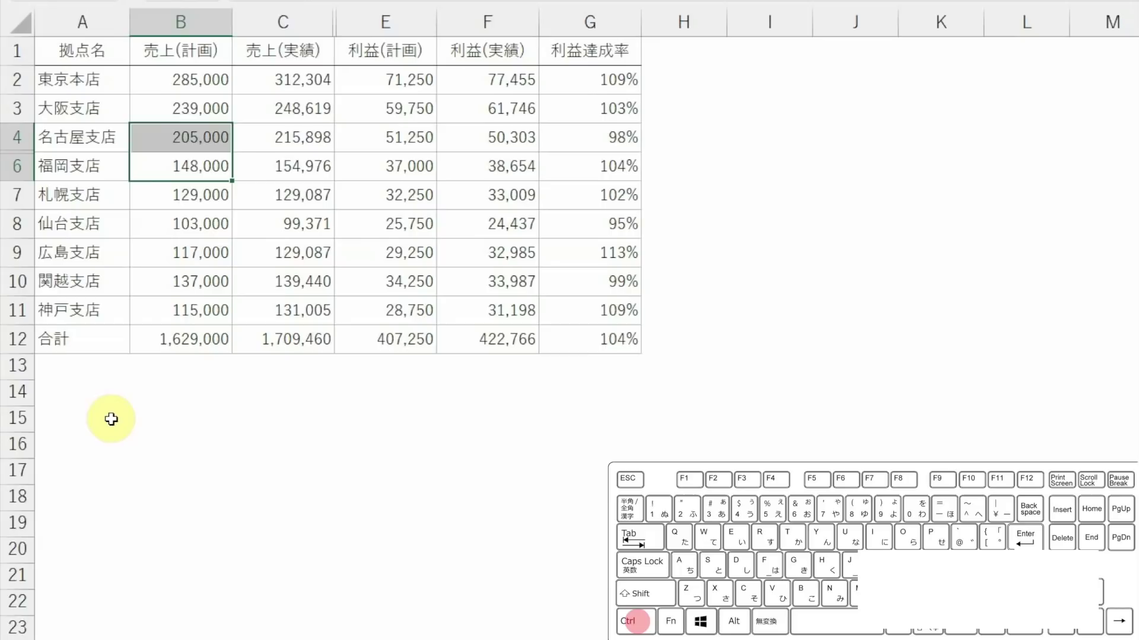
key(ctrl+shift+9)
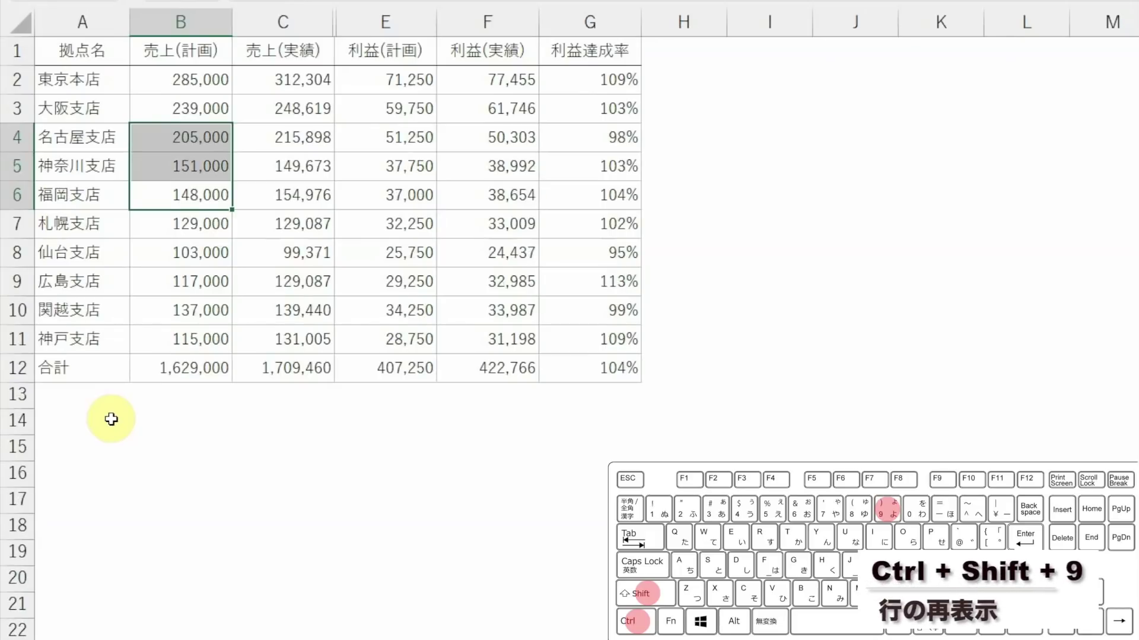
Unhide column D by selecting the adjacent cells in columns C and E of row 6.
key(Right)
key(shift+Right)
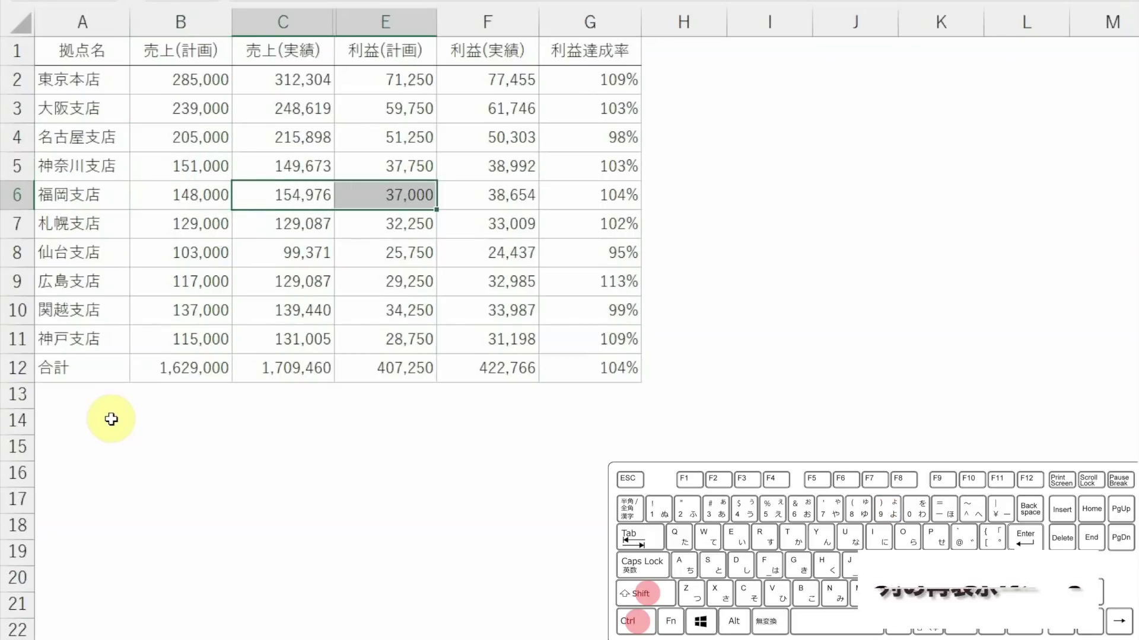
key(ctrl+shift+0)
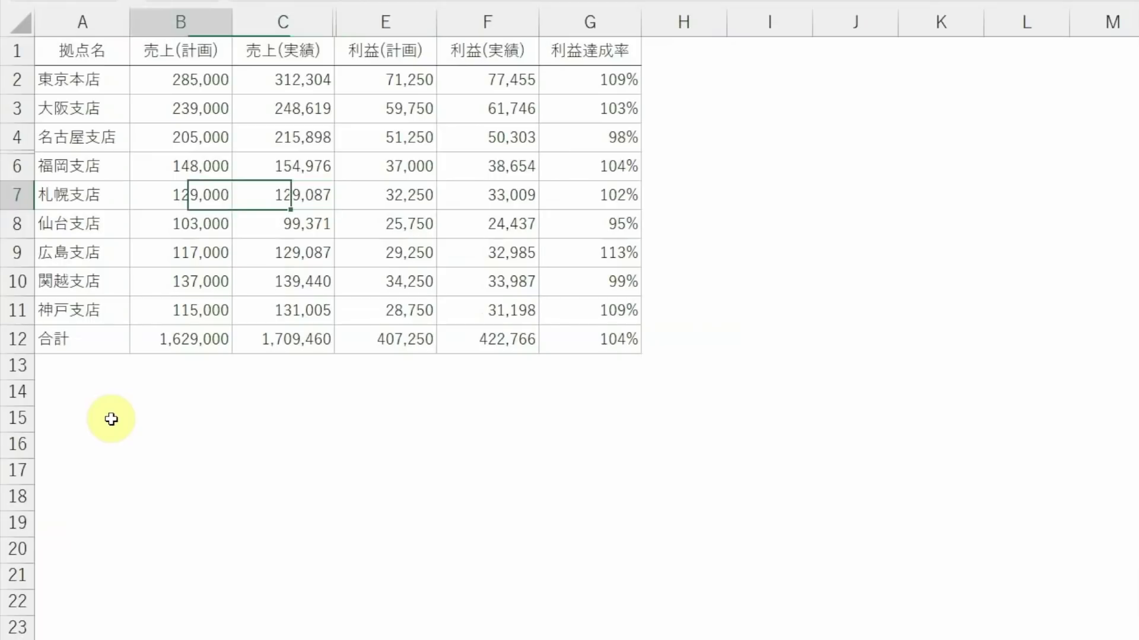
Hide rows 7 to 9 (札幌支店 to 広島支店) together from their column B cells.
key(shift+Down)
key(shift+Down)
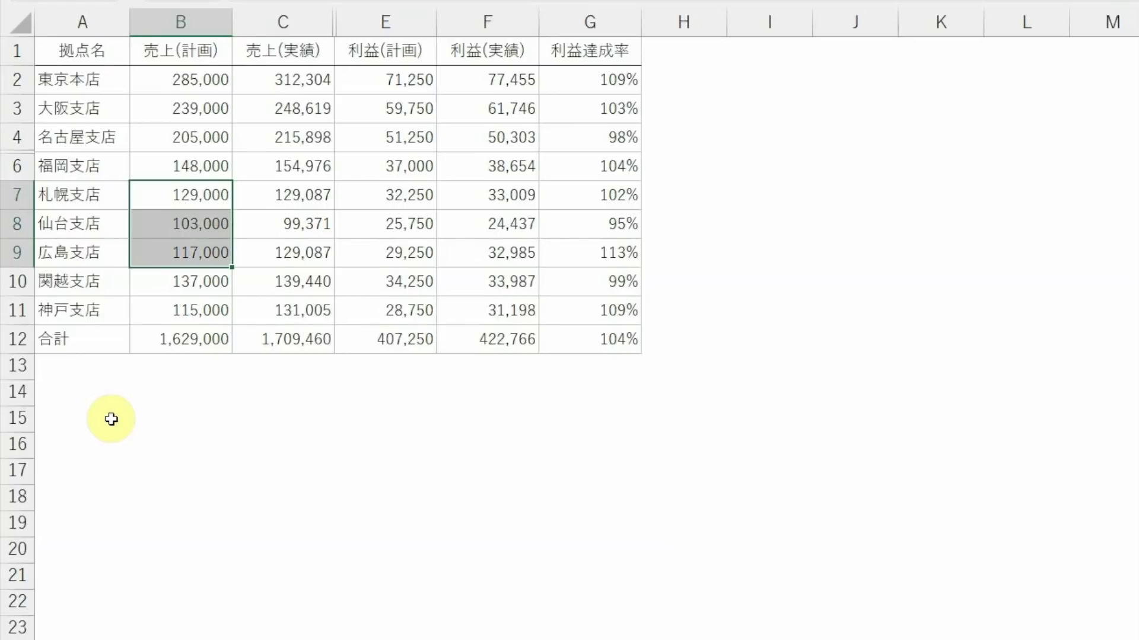
key(ctrl+9)
Hide columns E and F (利益(計画) and 利益(実績)) together from their cells in row 10.
key(Down)
key(Right)
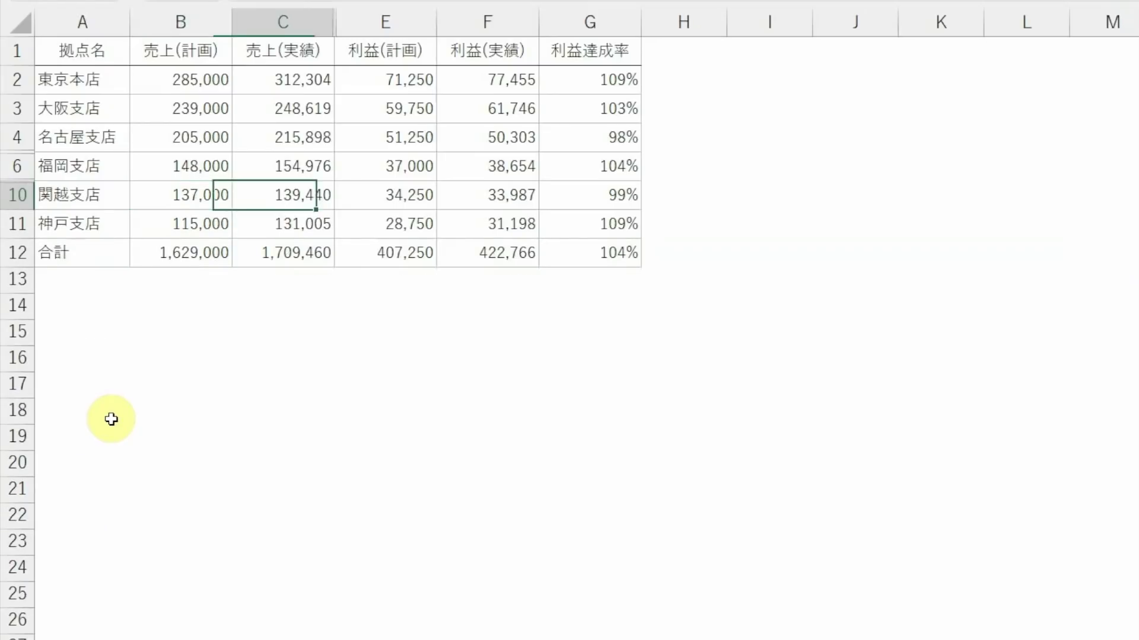
key(Right)
key(shift+Right)
key(ctrl+0)
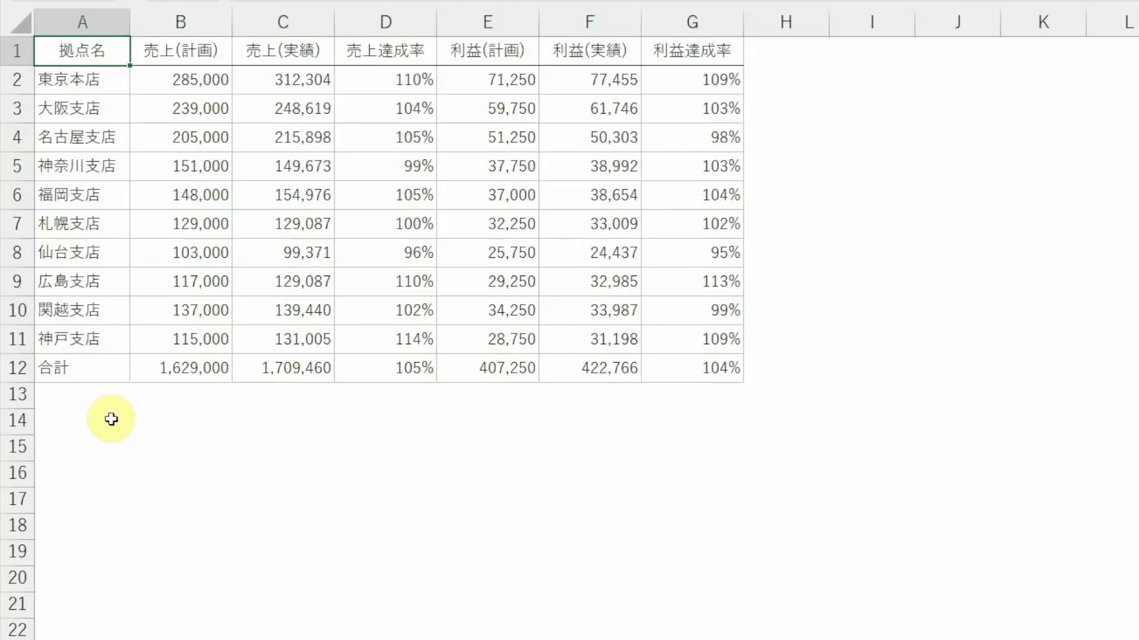
Group row 5 (神奈川支店) from cell B5, choosing rows (行) as the grouping direction.
key(Down)
key(Down)
key(Down)
key(Down)
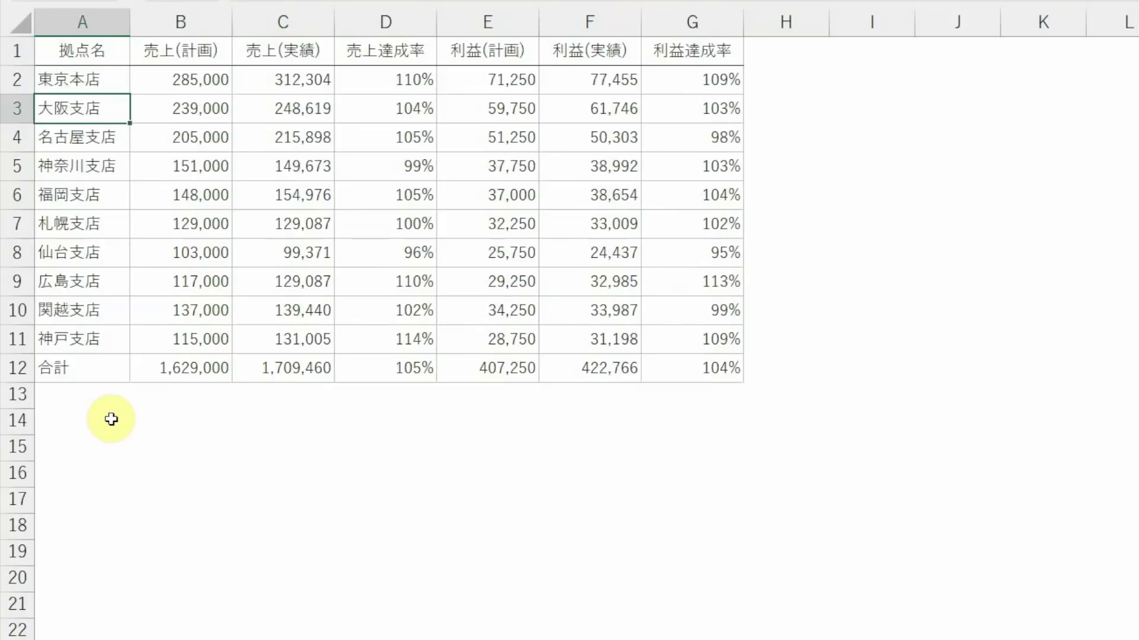
key(Right)
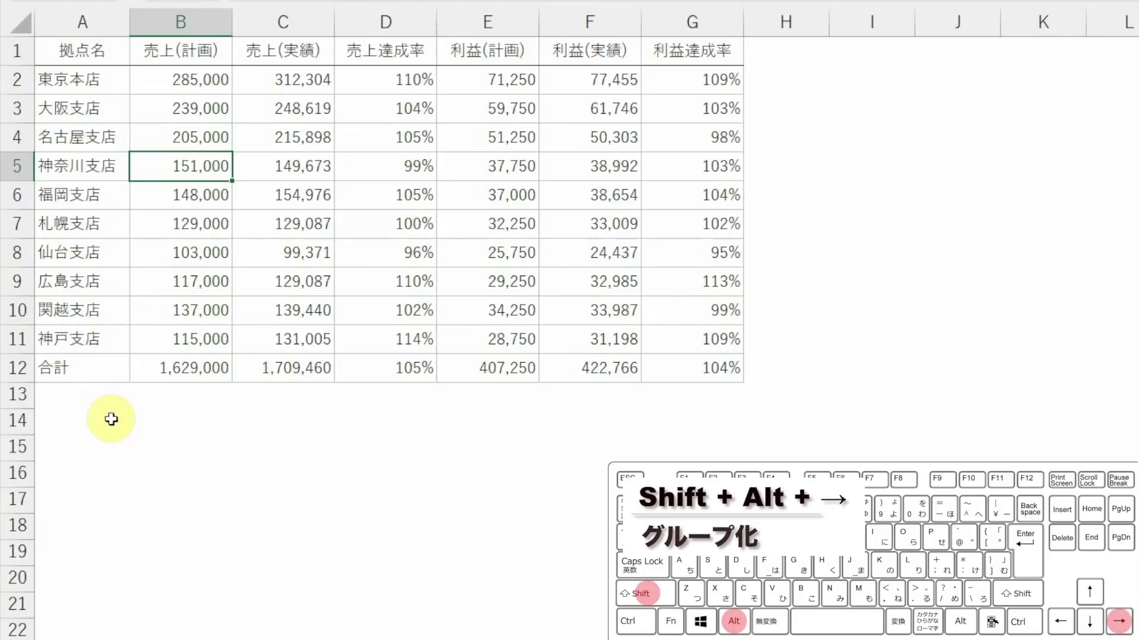
key(shift+alt+Right)
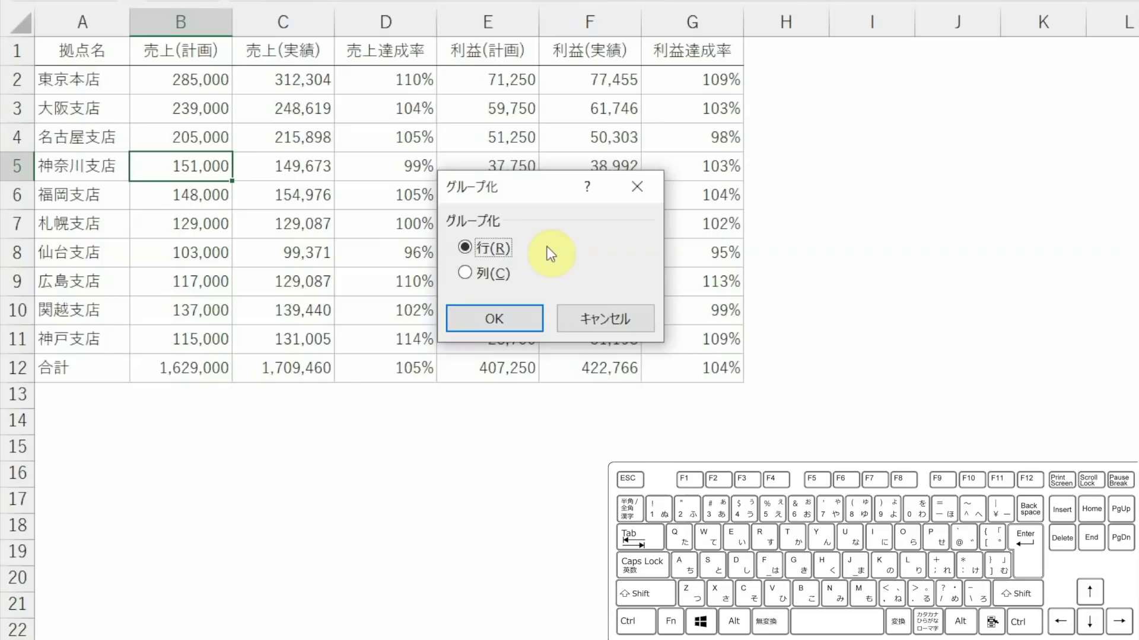
key(c)
key(Right)
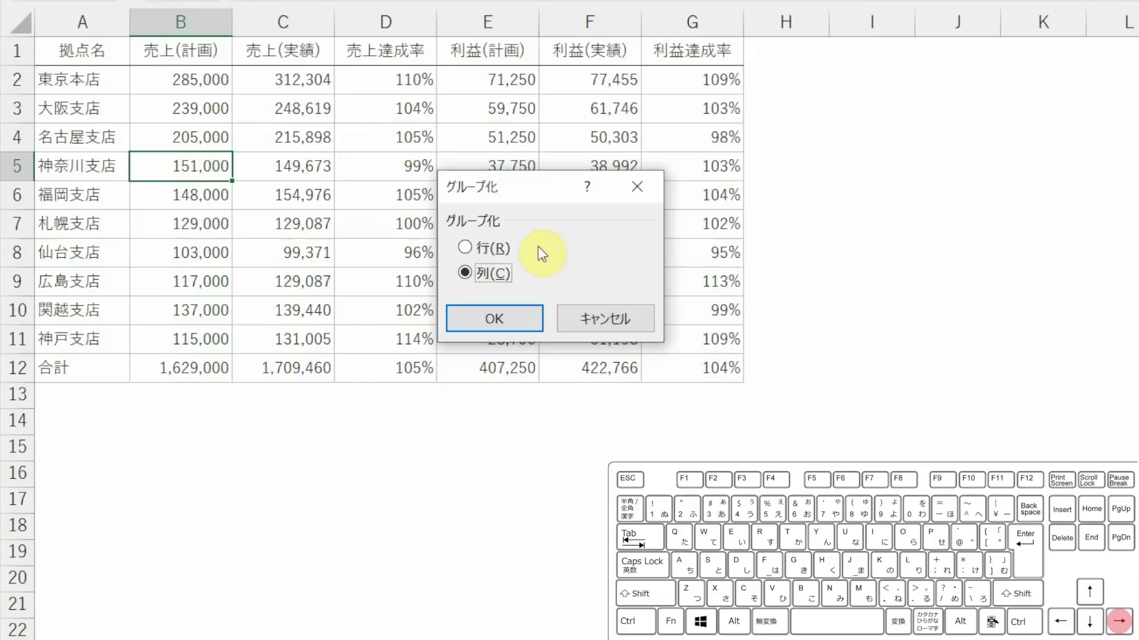
key(Right)
key(Right)
key(Right)
key(Right)
key(Right)
key(Right)
key(Right)
key(Return)
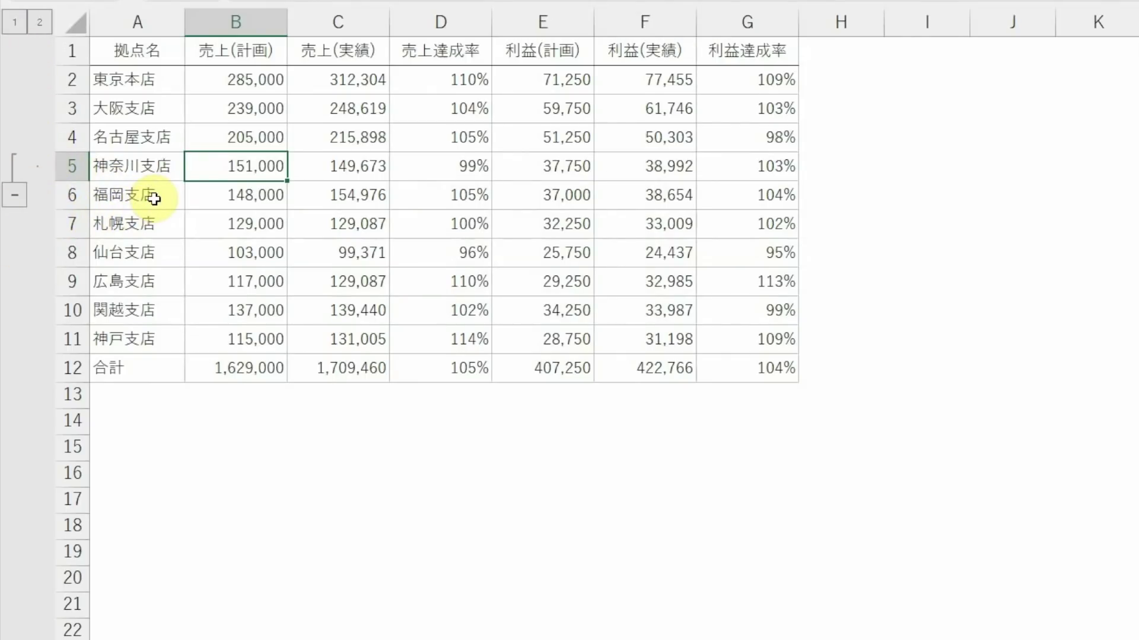
Collapse the grouped row 5 and expand it again by way of rows 4 and 6.
key(ctrl+9)
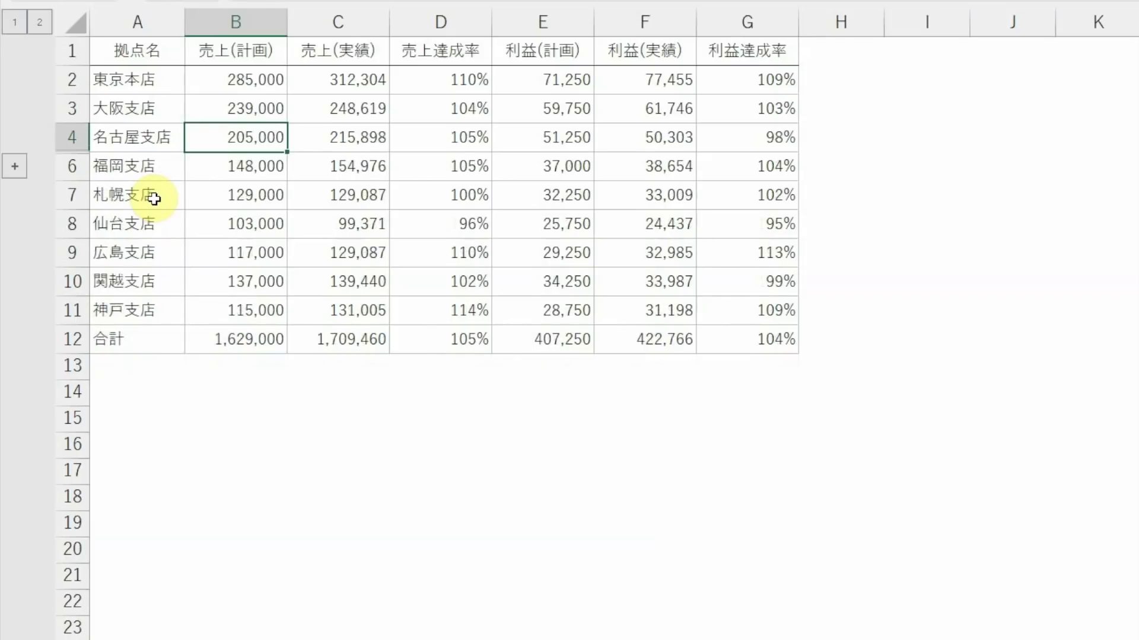
key(shift+Down)
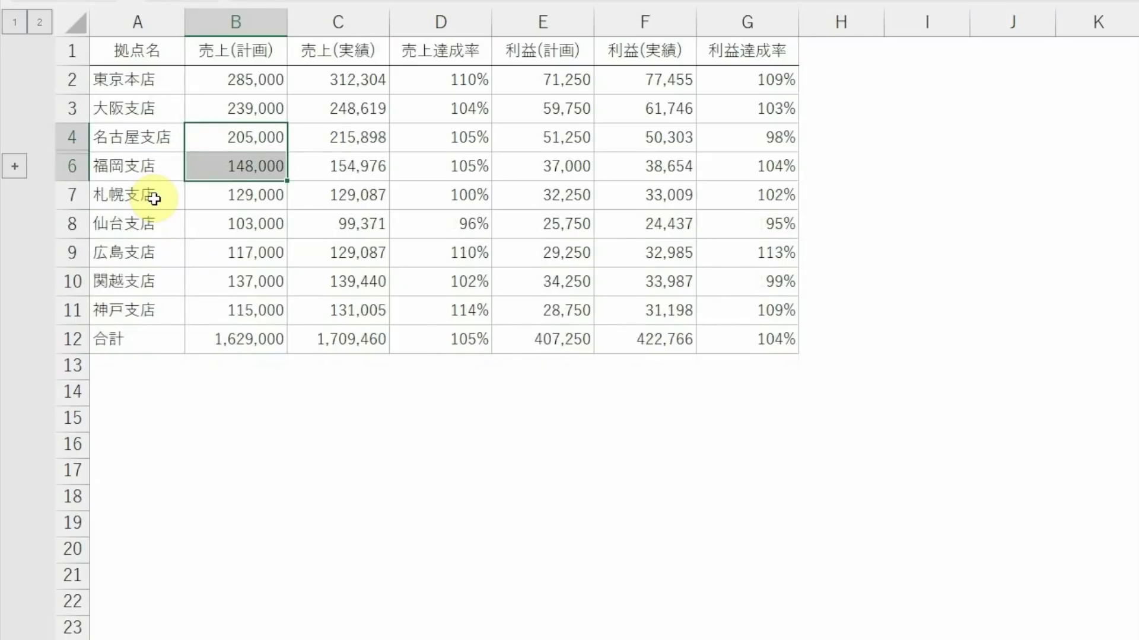
key(ctrl+shift+9)
Group column D (売上達成率) from cell D4, choosing columns (列) as the grouping direction.
key(Right)
key(Right)
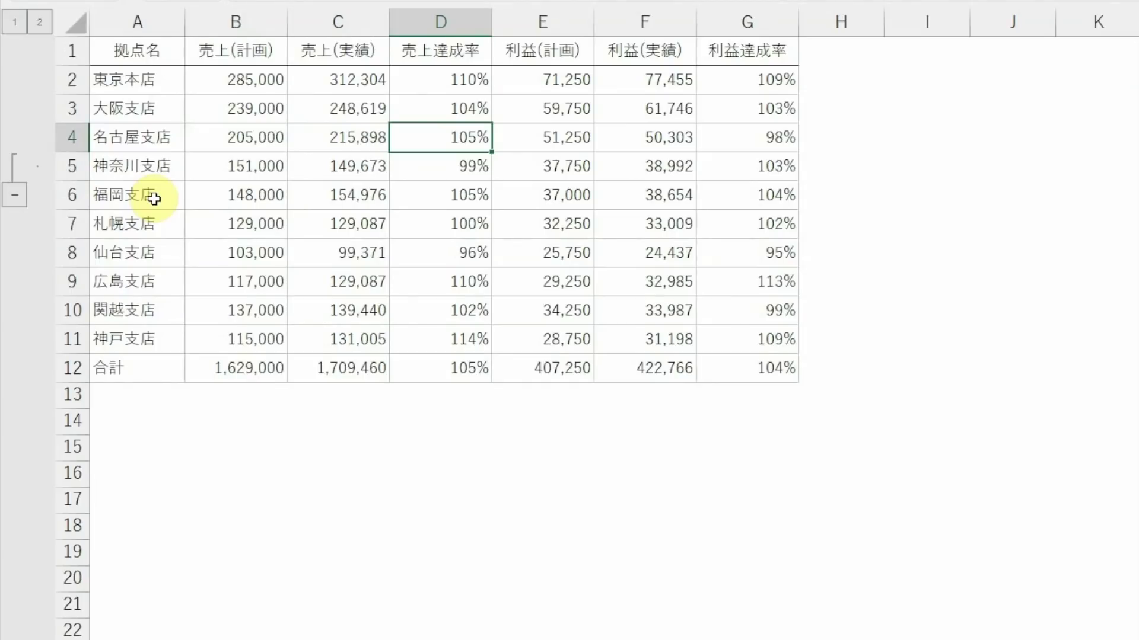
key(alt+shift+Right)
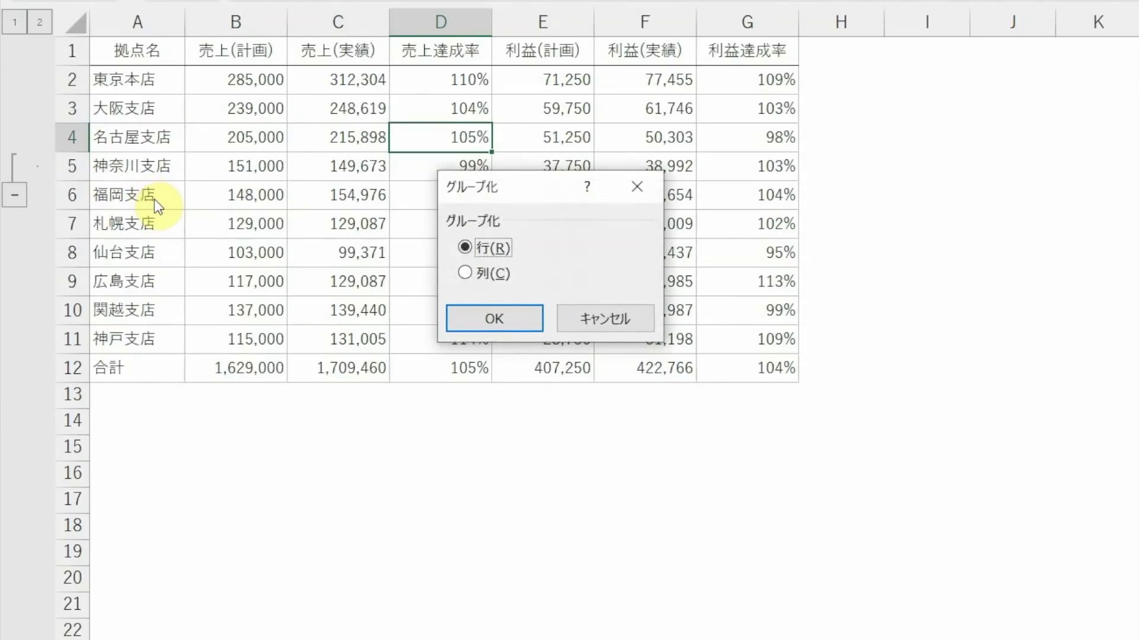
key(alt+c)
key(Return)
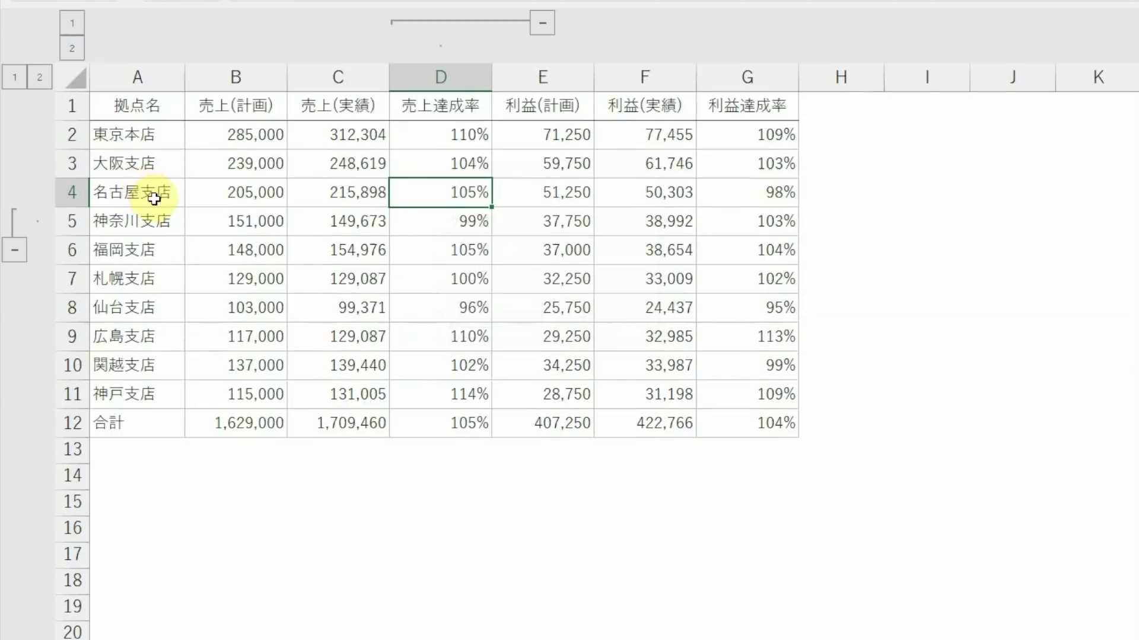
Collapse the grouped column D and expand it again.
key(ctrl+0)
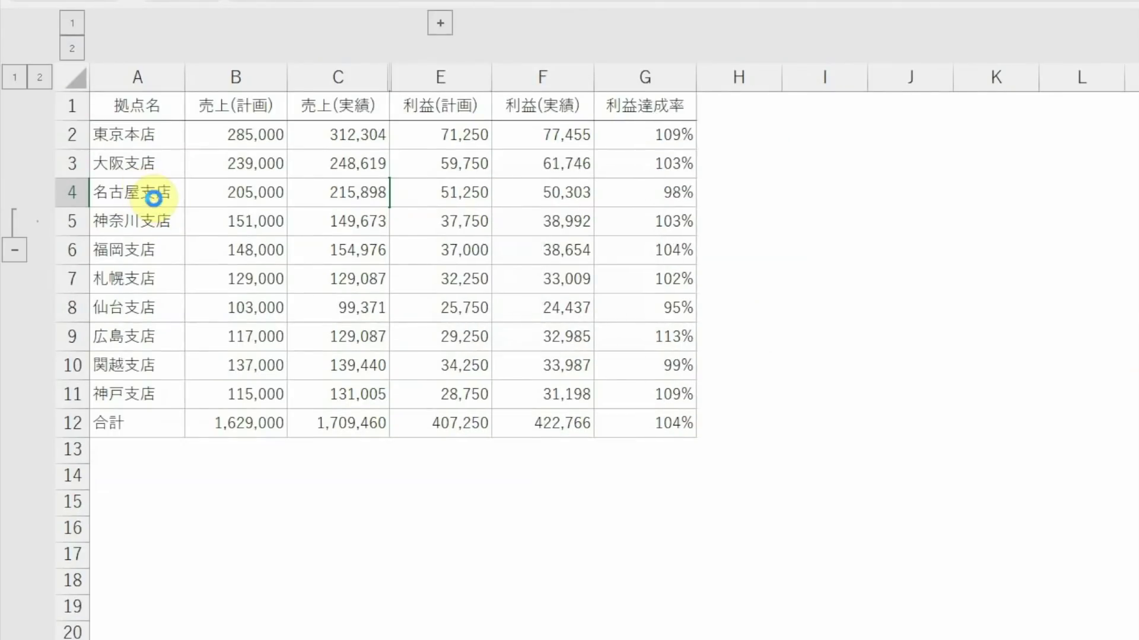
key(alt+a)
key(j)
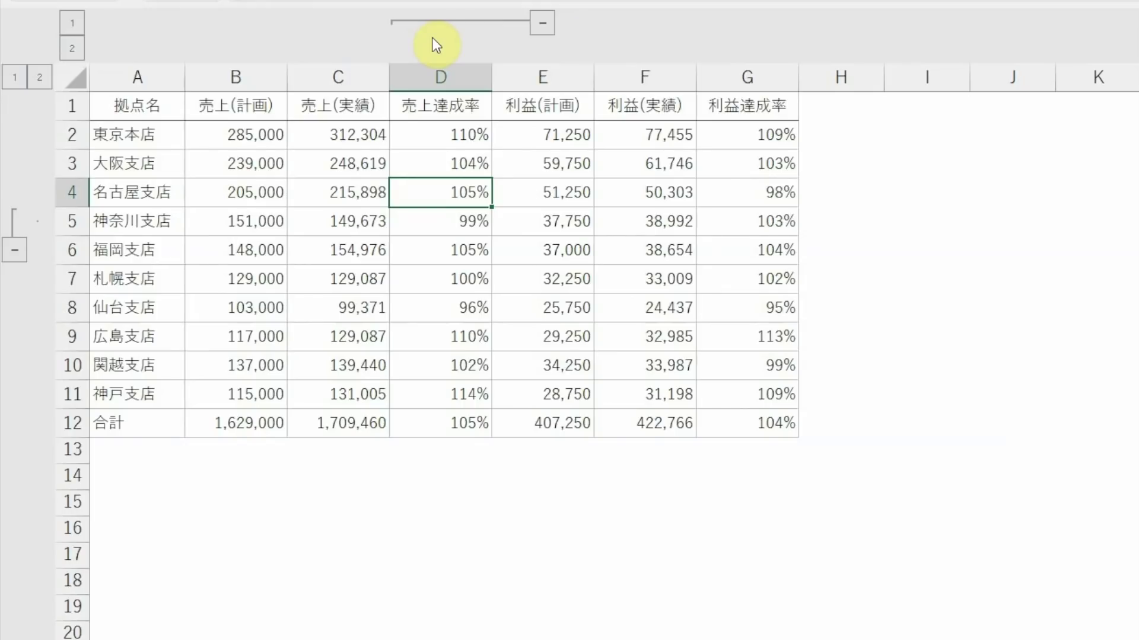
Group rows 7 to 10 (札幌支店 to 関越支店) from their column D cells and go to cell D12.
key(Down)
key(Down)
key(Down)
key(shift+Down)
key(shift+Down)
key(shift+Down)
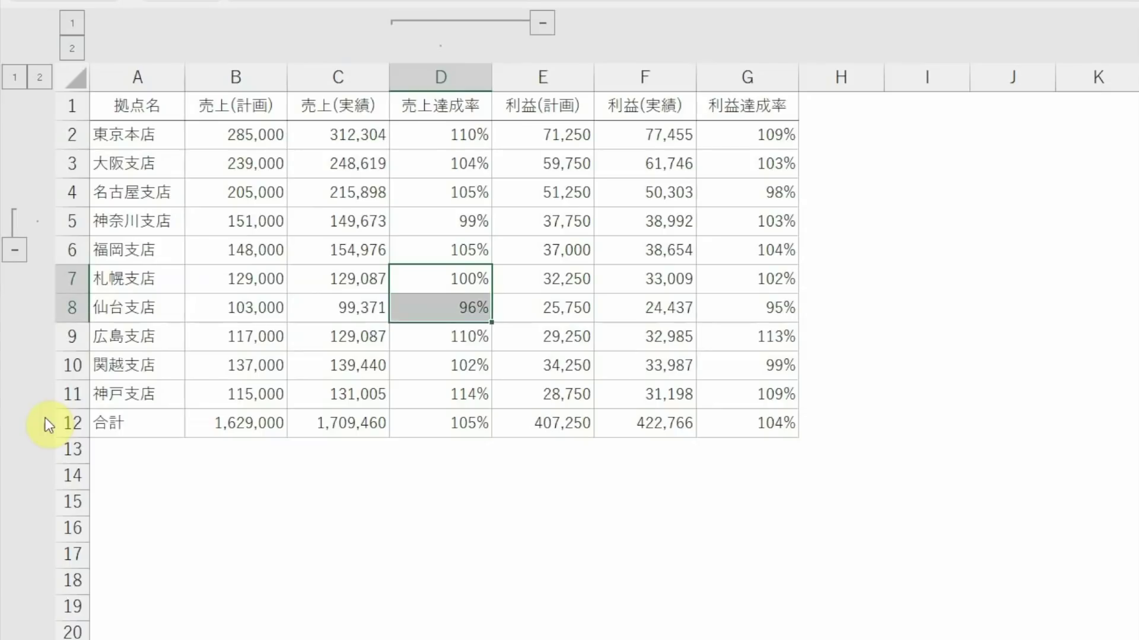
key(shift+alt+Right)
key(Return)
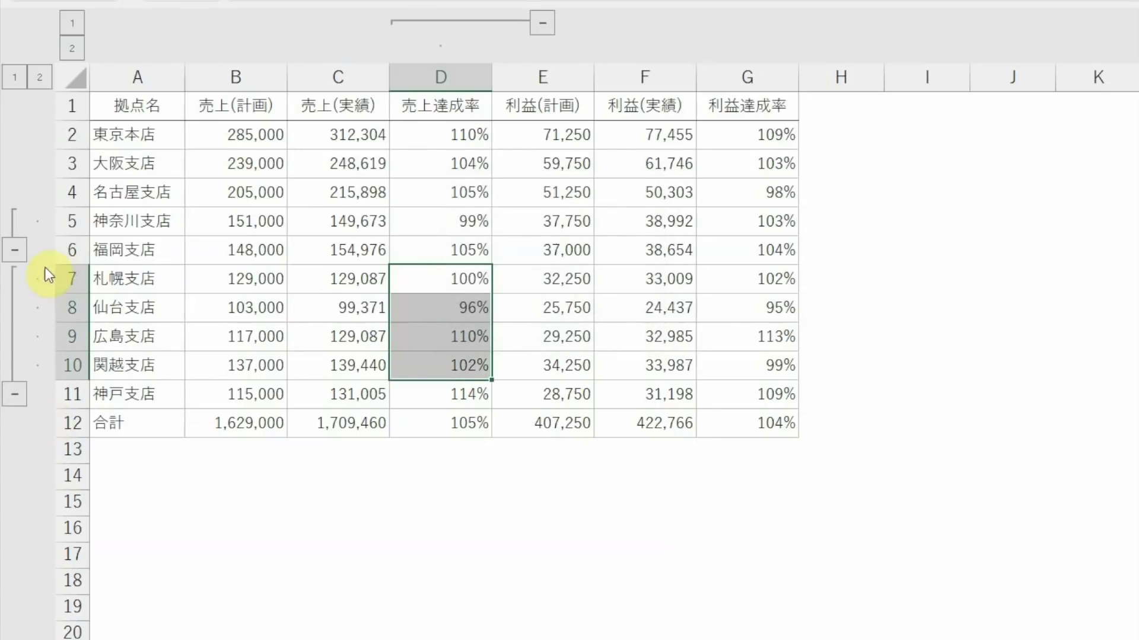
key(ctrl+Down)
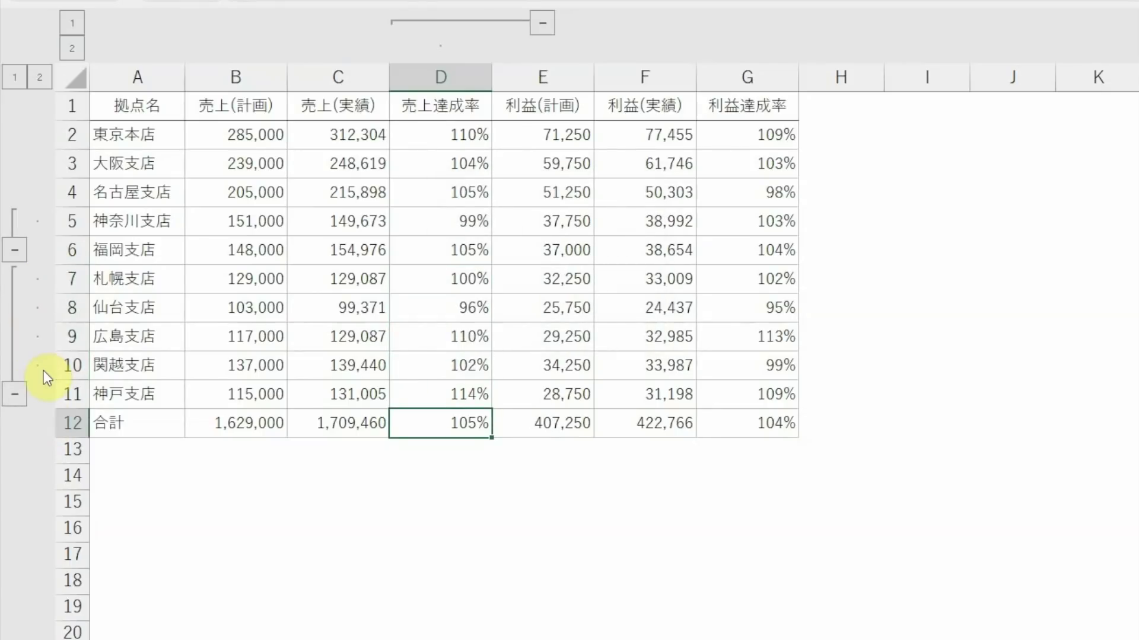
Group rows 2 to 11 (東京本店 to 神戸支店) from their column C cells, using rows (行) as the direction.
key(Left)
key(Up)
key(ctrl+shift+Up)
key(shift+Down)
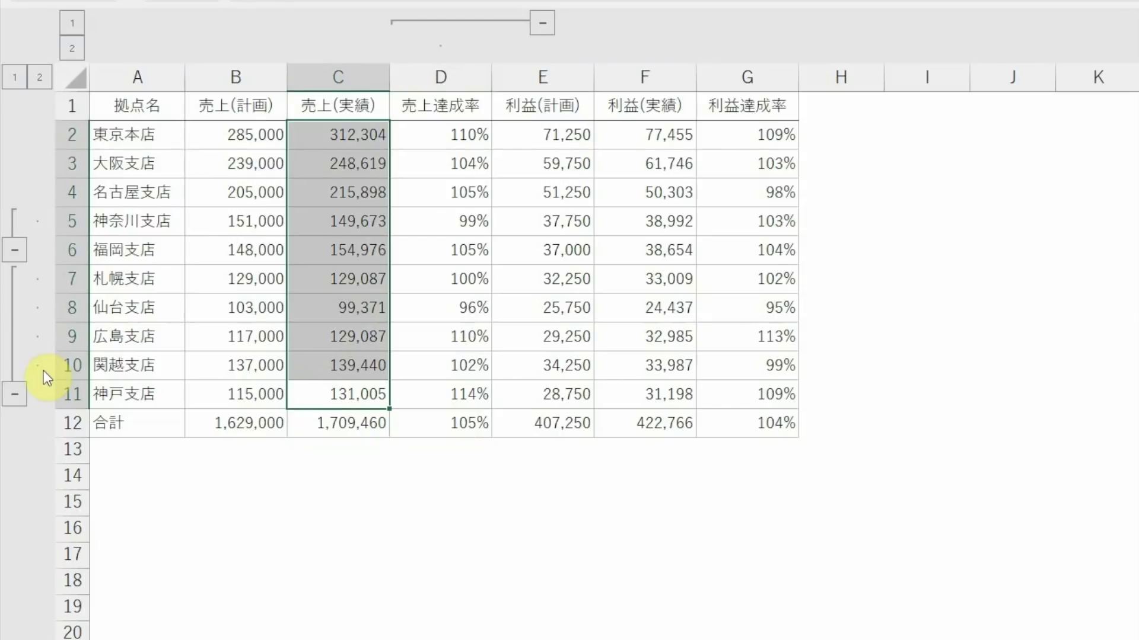
key(shift+alt+Right)
key(Return)
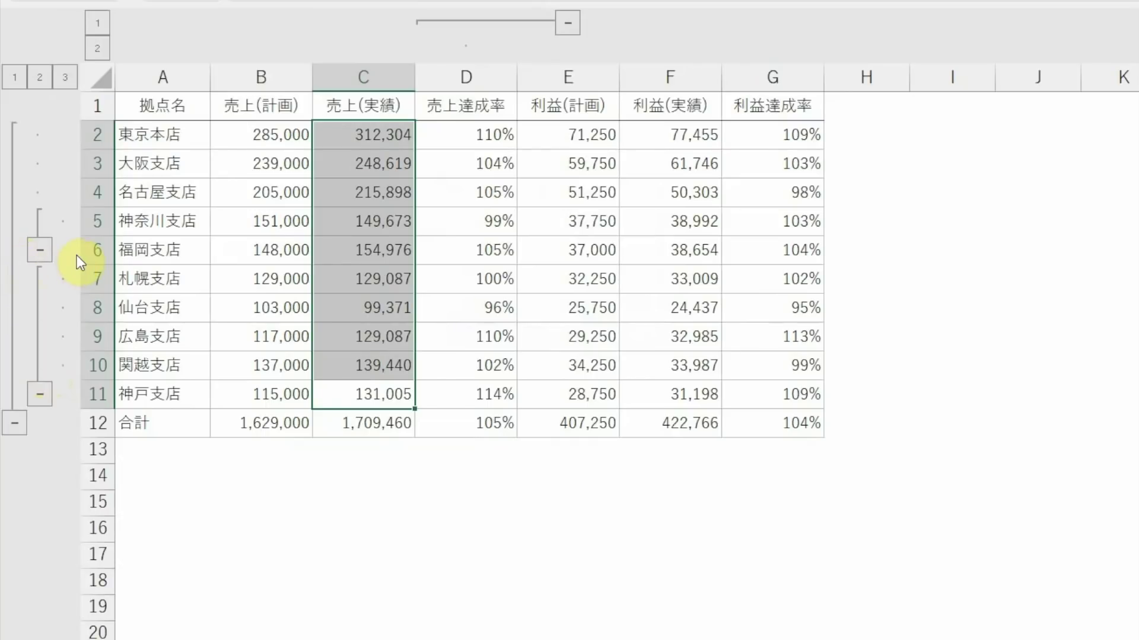
Group rows 1 to 12 from their column C cells as an additional outer row group.
key(ctrl+Up)
key(shift+Down)
key(shift+Down)
key(shift+Down)
key(shift+Down)
key(shift+Down)
key(shift+Down)
key(shift+Down)
key(shift+Down)
key(shift+Down)
key(shift+Down)
key(shift+Down)
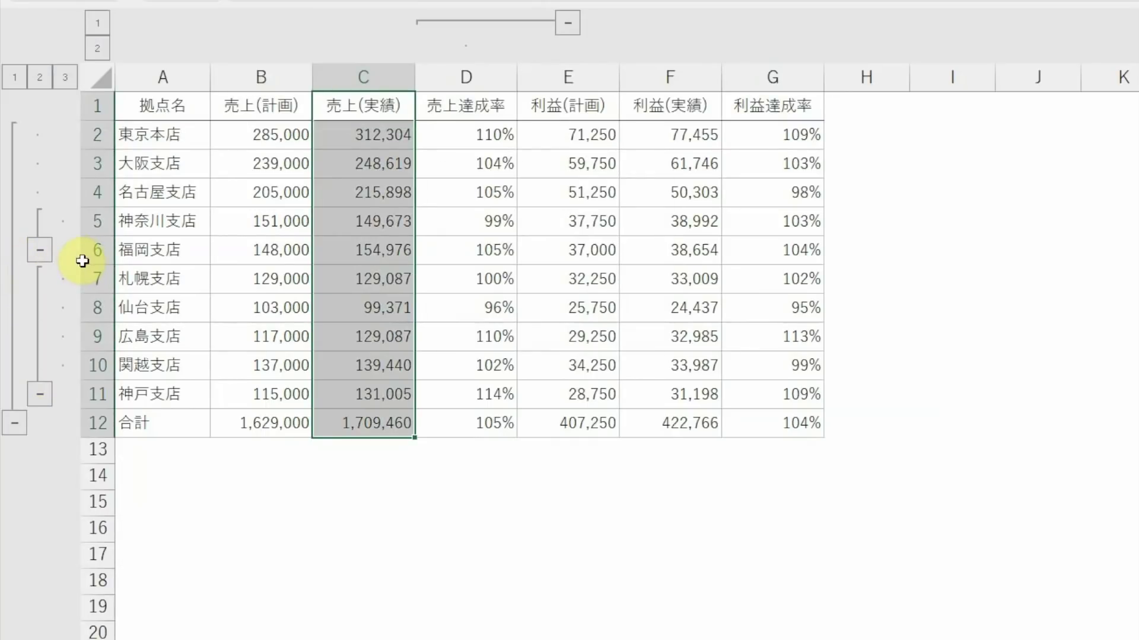
key(shift+alt+Right)
key(Return)
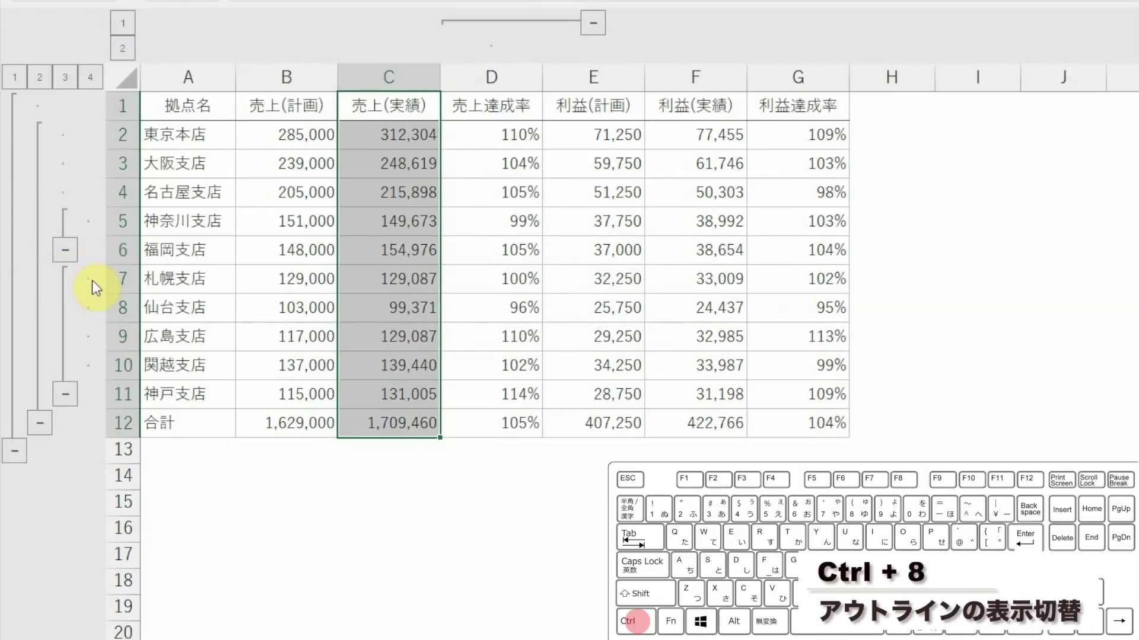
Hide the outline symbols of the sheet and show them again.
key(ctrl+8)
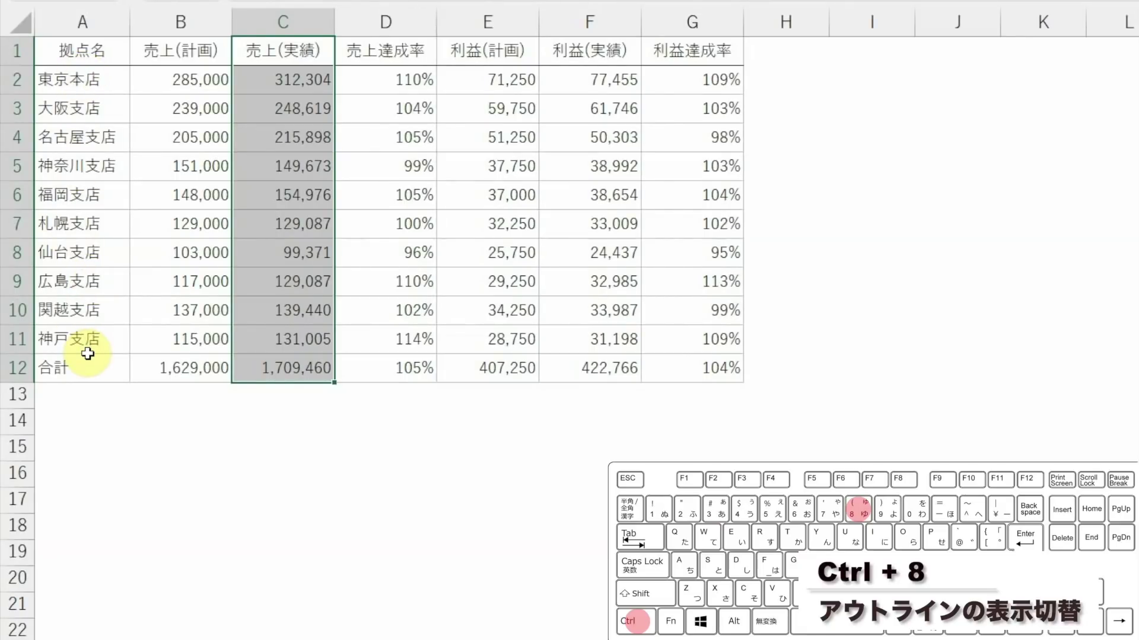
key(ctrl+8)
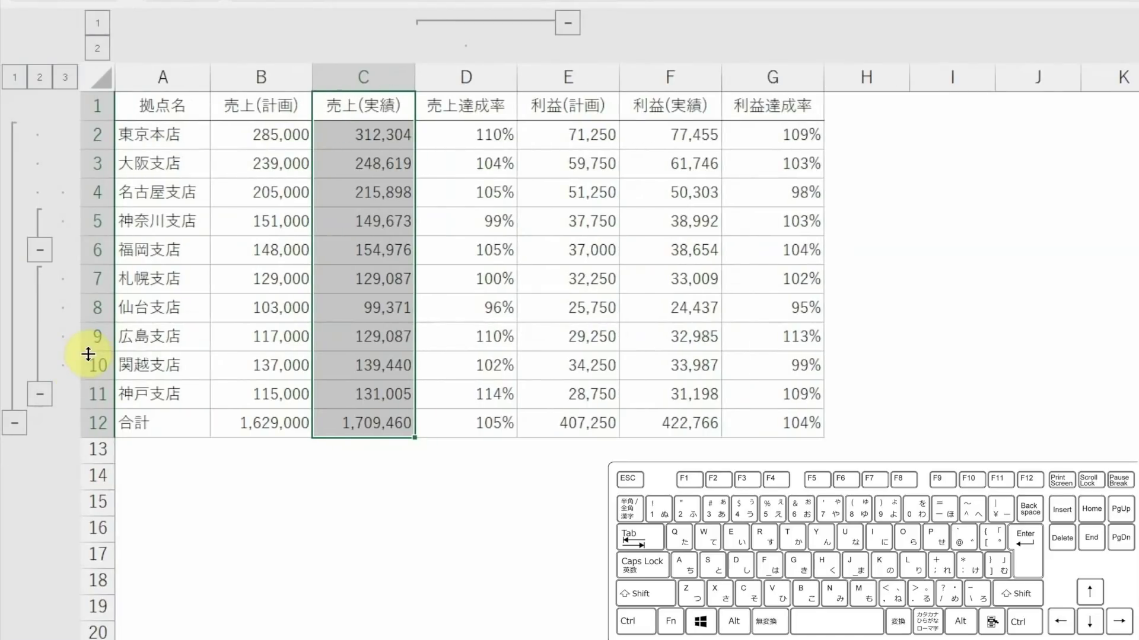
Ungroup row 5 (神奈川支店) from cell C5, using rows (行) as the direction.
key(Down)
key(Down)
key(Down)
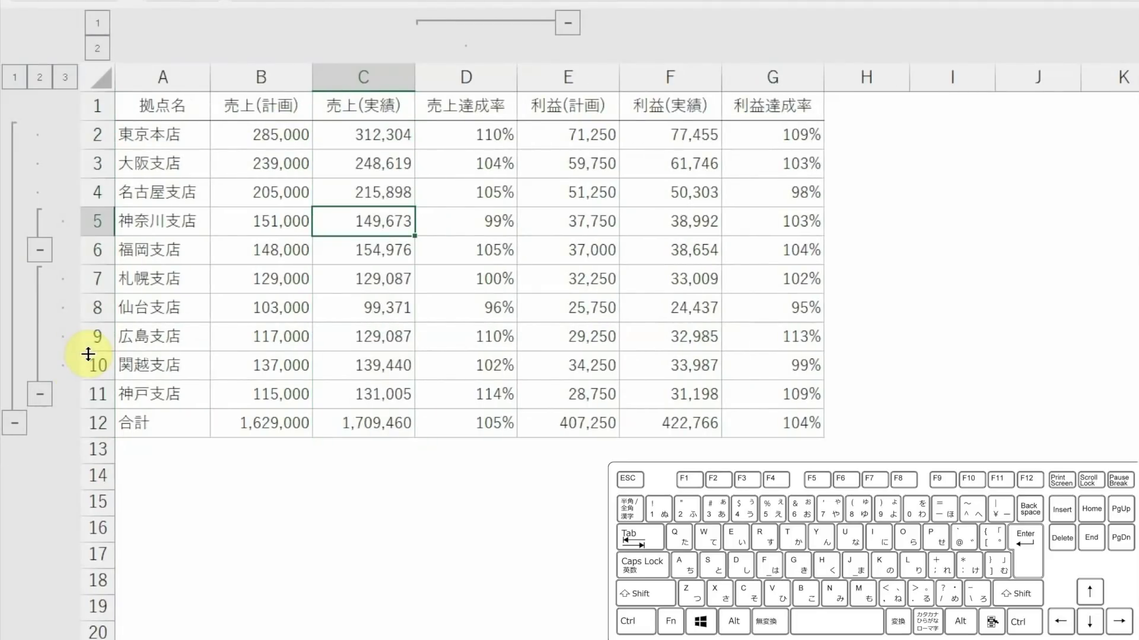
key(shift+alt+Left)
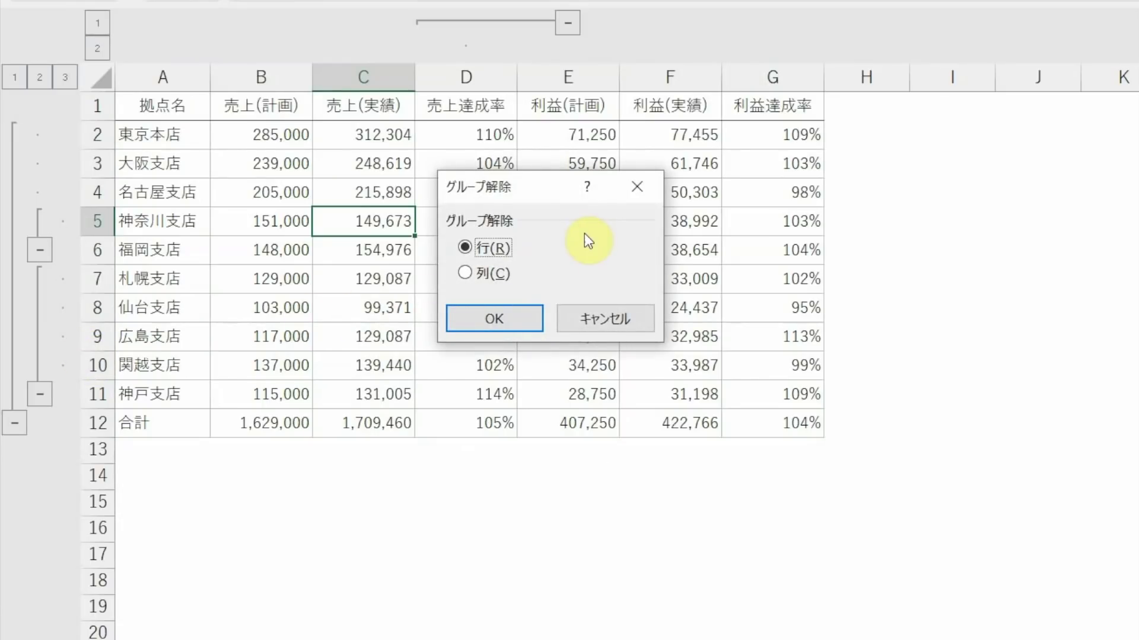
key(Return)
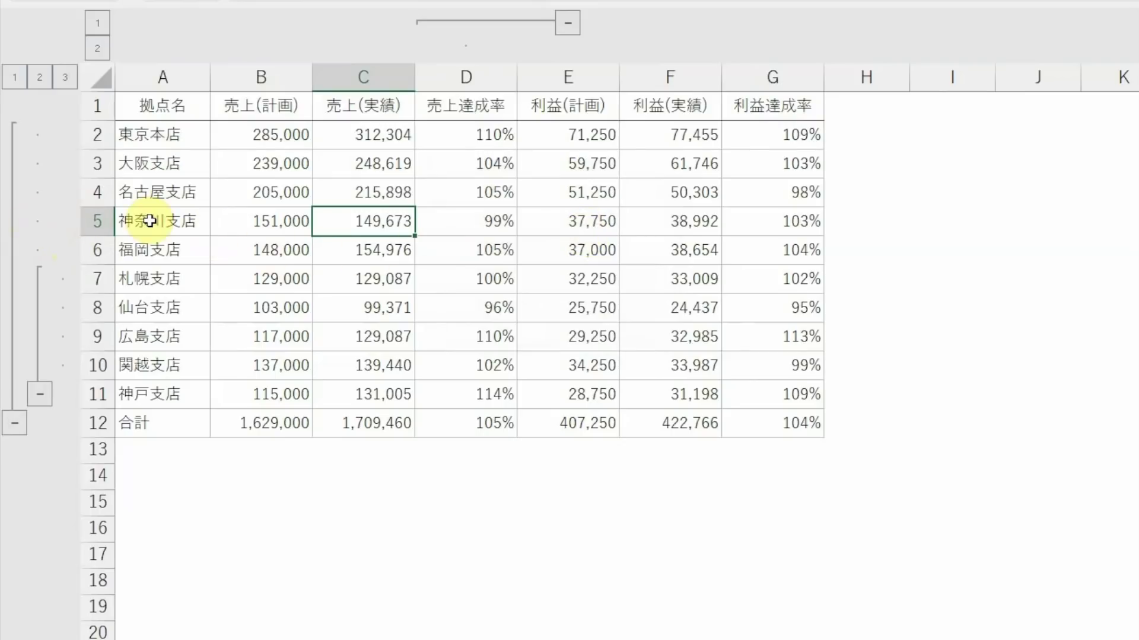
Ungroup rows 7 to 10 (札幌支店 to 関越支店) from their column C cells.
key(Down)
key(Down)
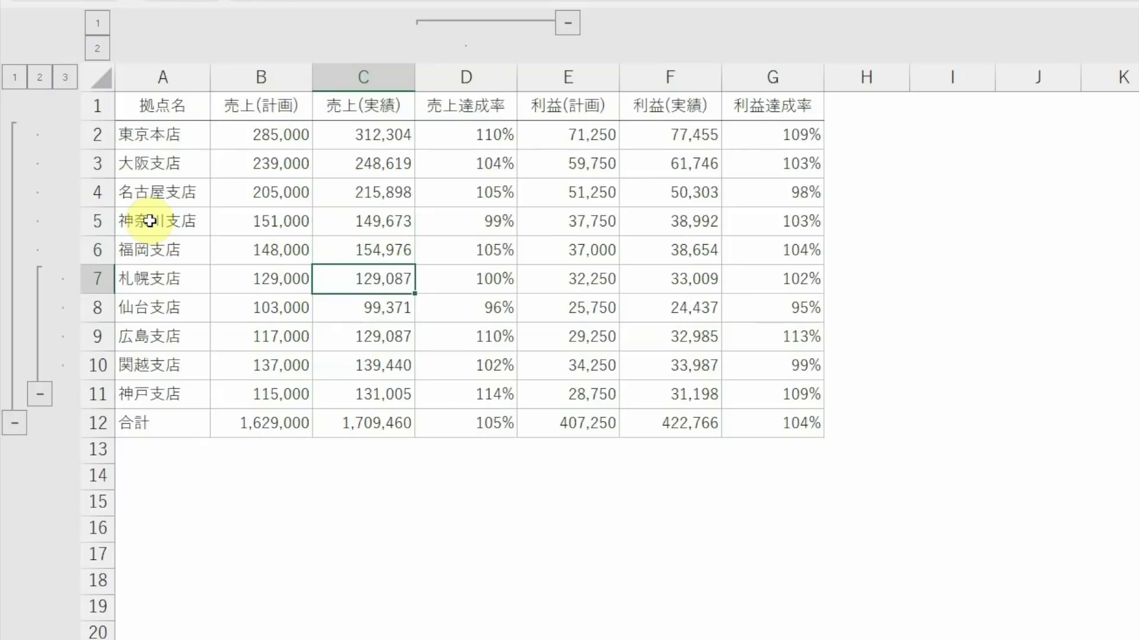
key(shift+Down)
key(shift+Down)
key(shift+Down)
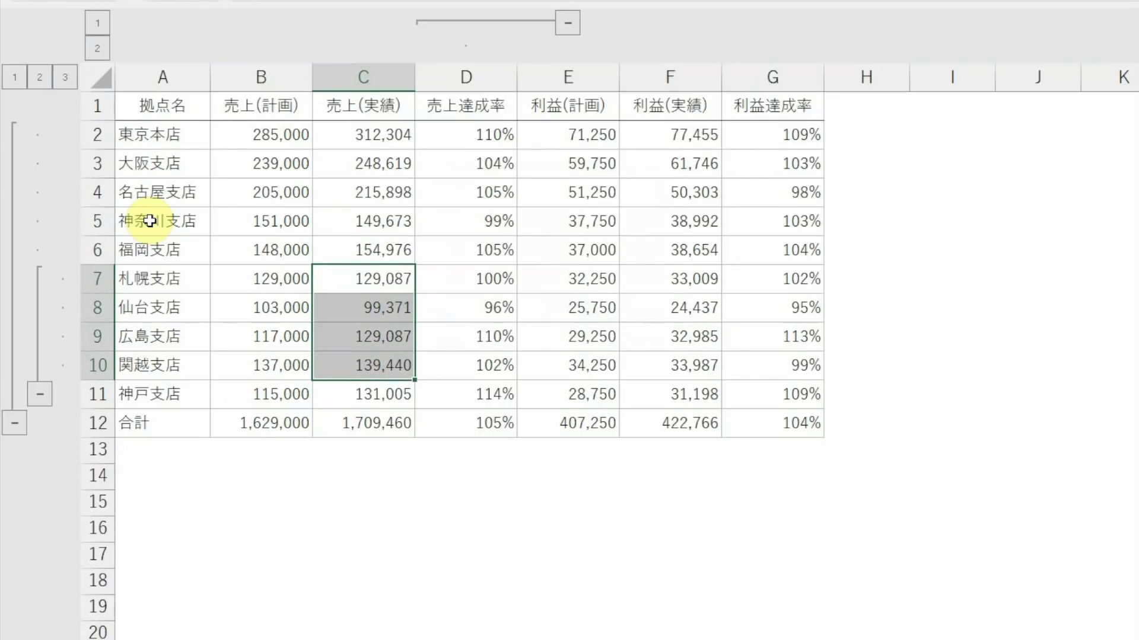
key(shift+alt+Left)
key(Return)
Ungroup column D (売上達成率) from cell D7, choosing columns (列) as the direction.
key(Right)
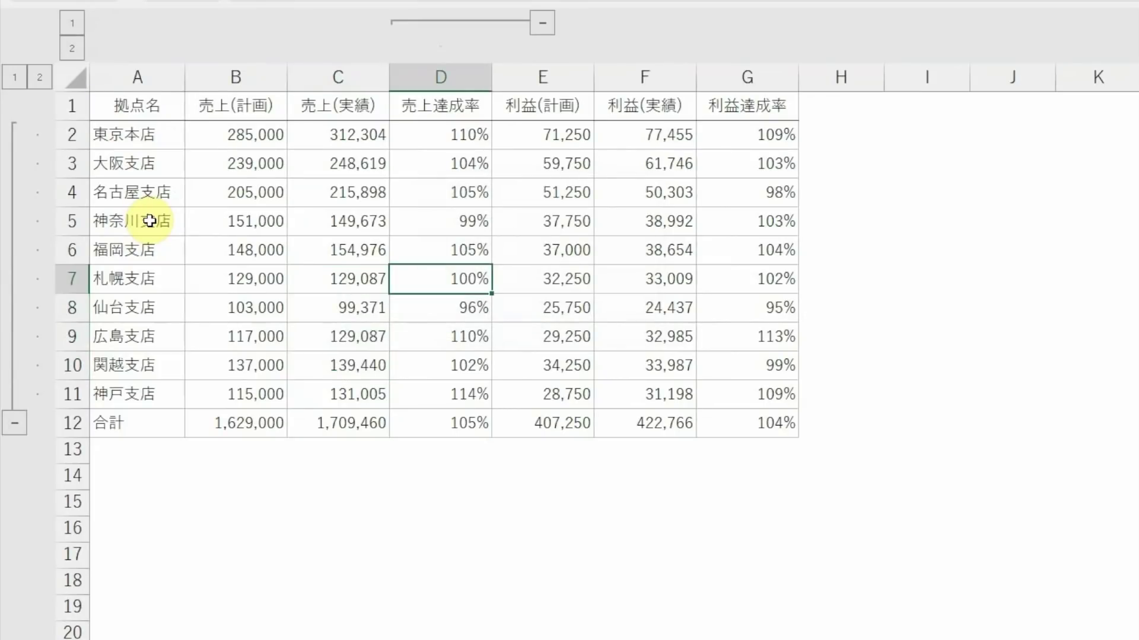
key(shift+alt+Left)
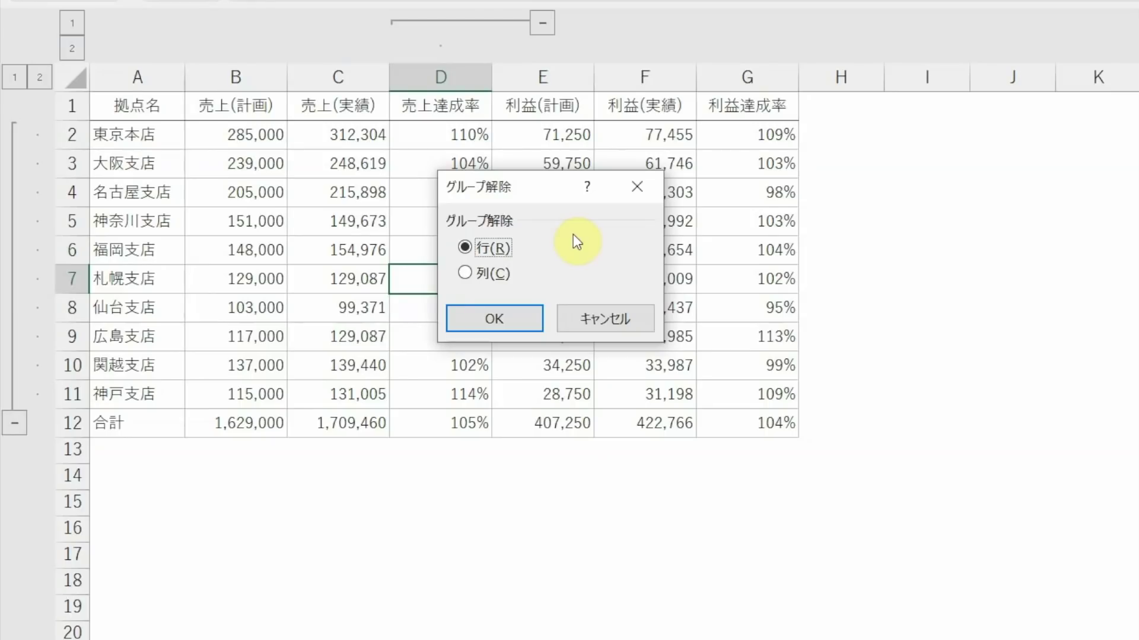
key(Down)
key(Up)
key(Down)
key(Up)
key(Down)
key(Return)
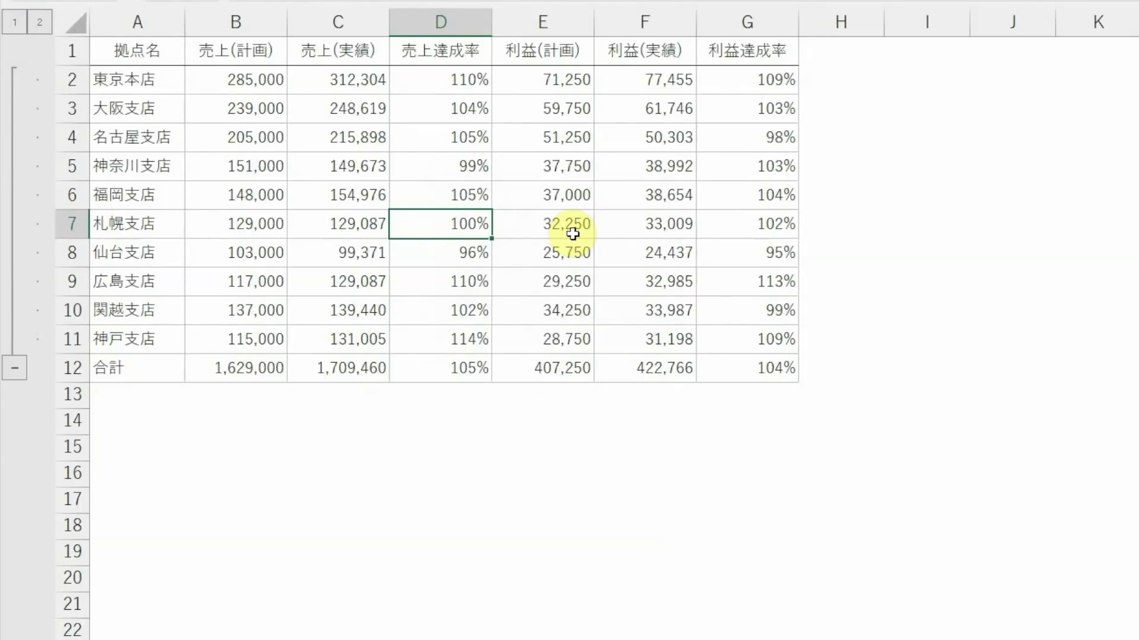
Try to copy the non-adjacent cells D3 and D7 together.
ctrl+click(426, 111)
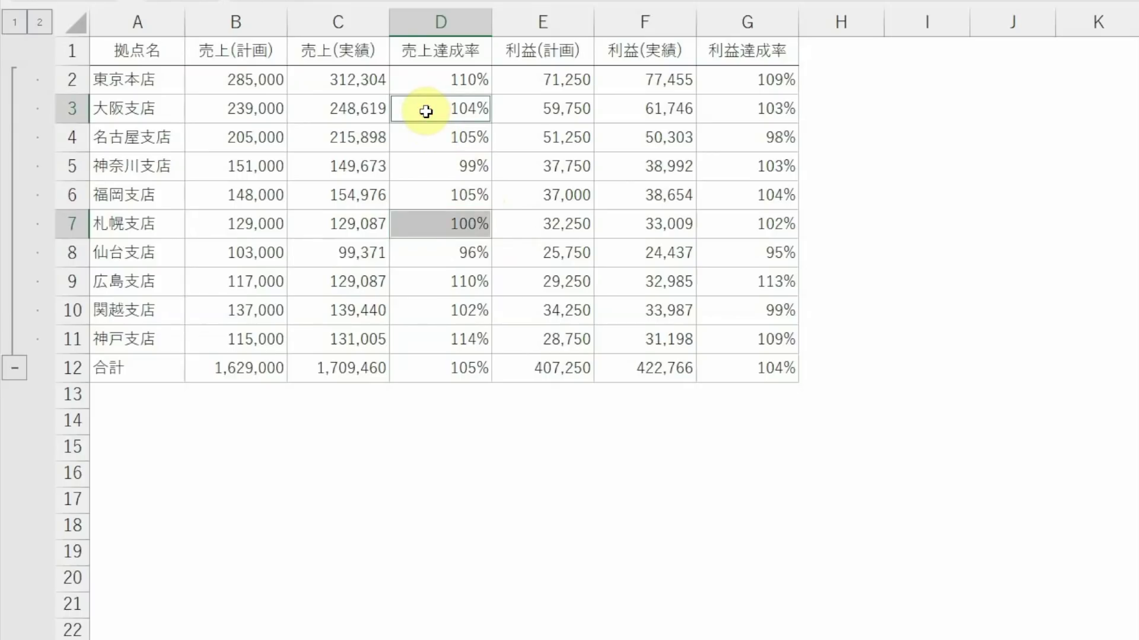
key(ctrl+c)
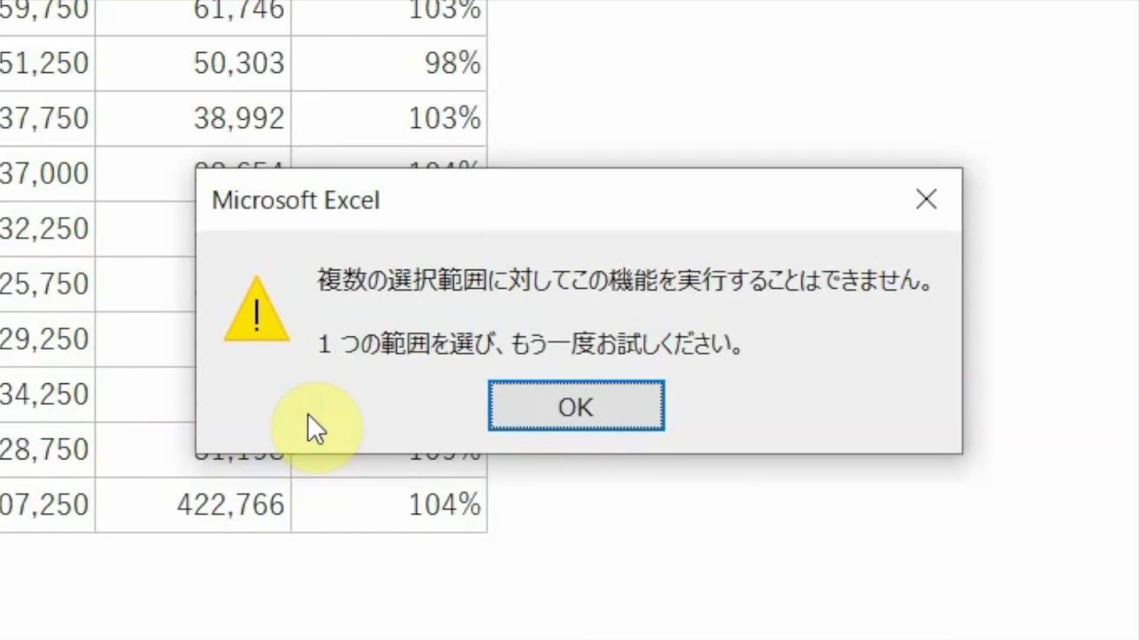
key(Return)
Select the entire row 3 (大阪支店) from cell B3 and group it.
key(Left)
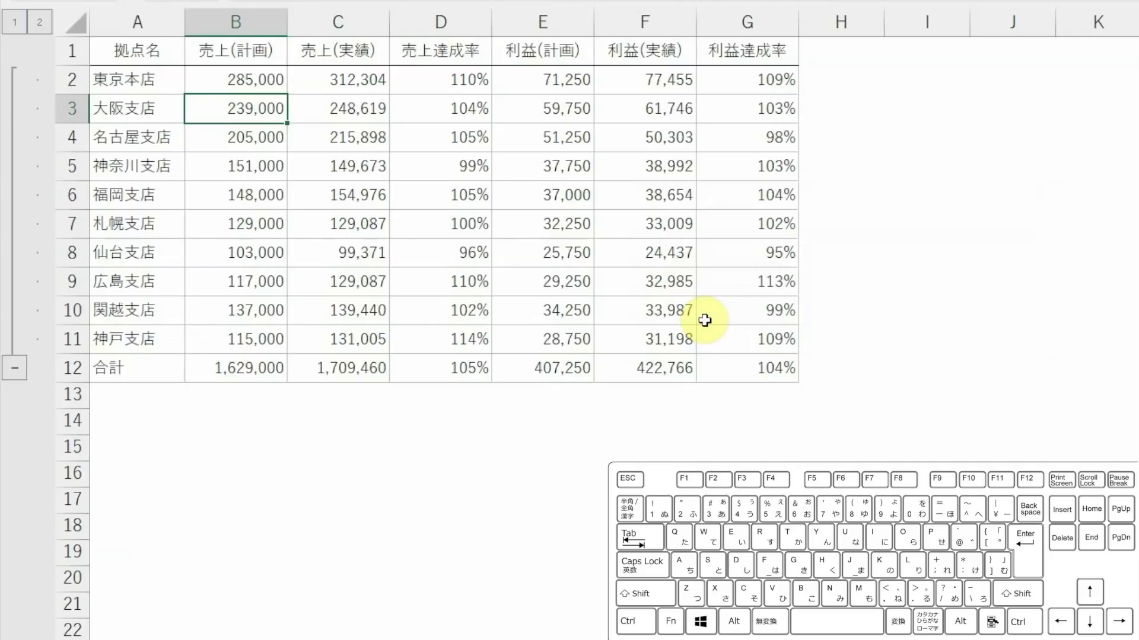
key(shift+space)
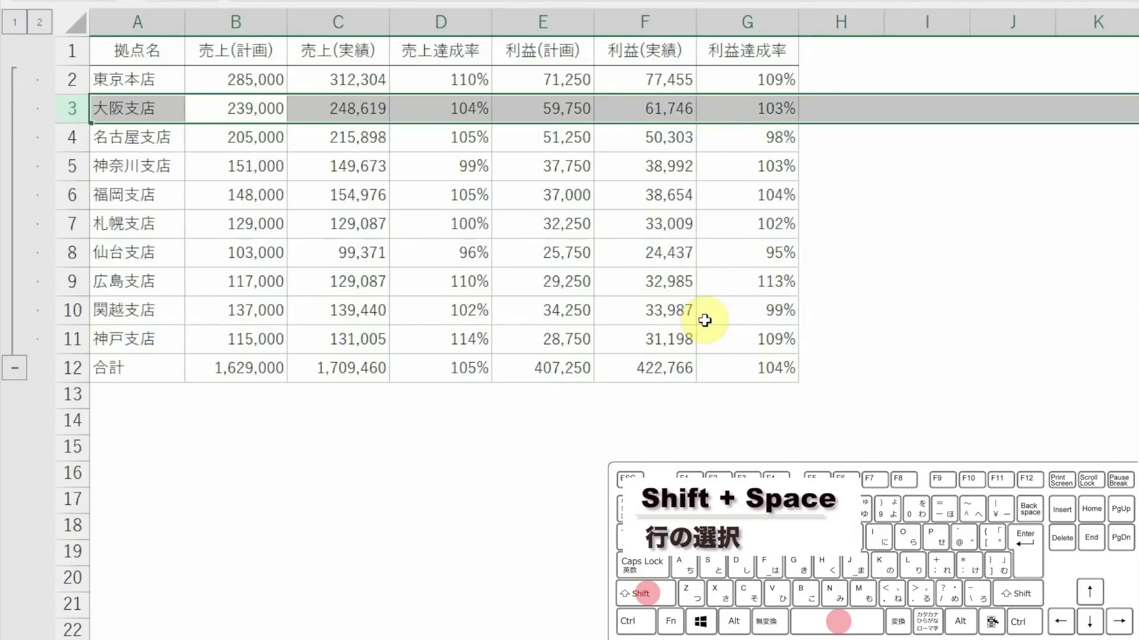
key(alt+shift+Right)
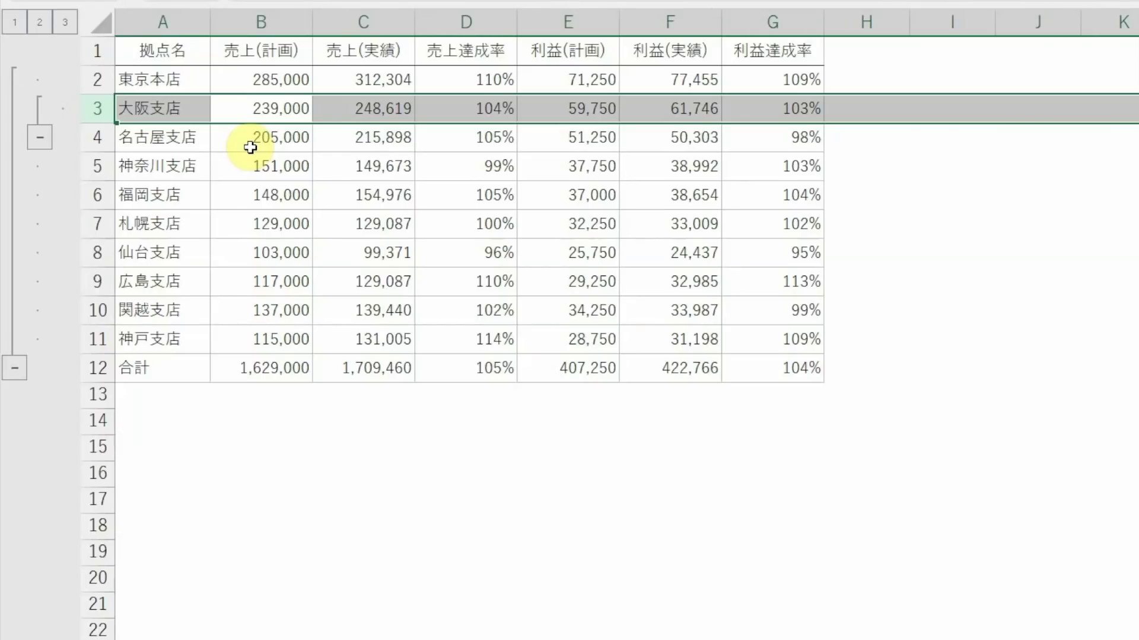
Select the entire column D (売上達成率) from cell D3 and group it.
key(Right)
key(Right)
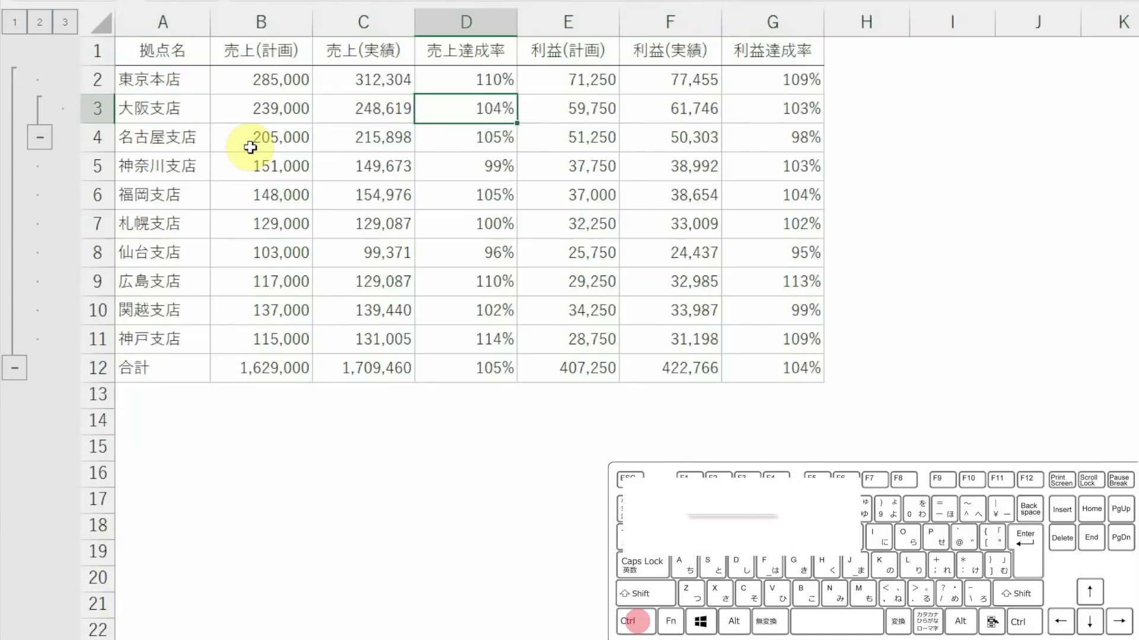
key(ctrl+space)
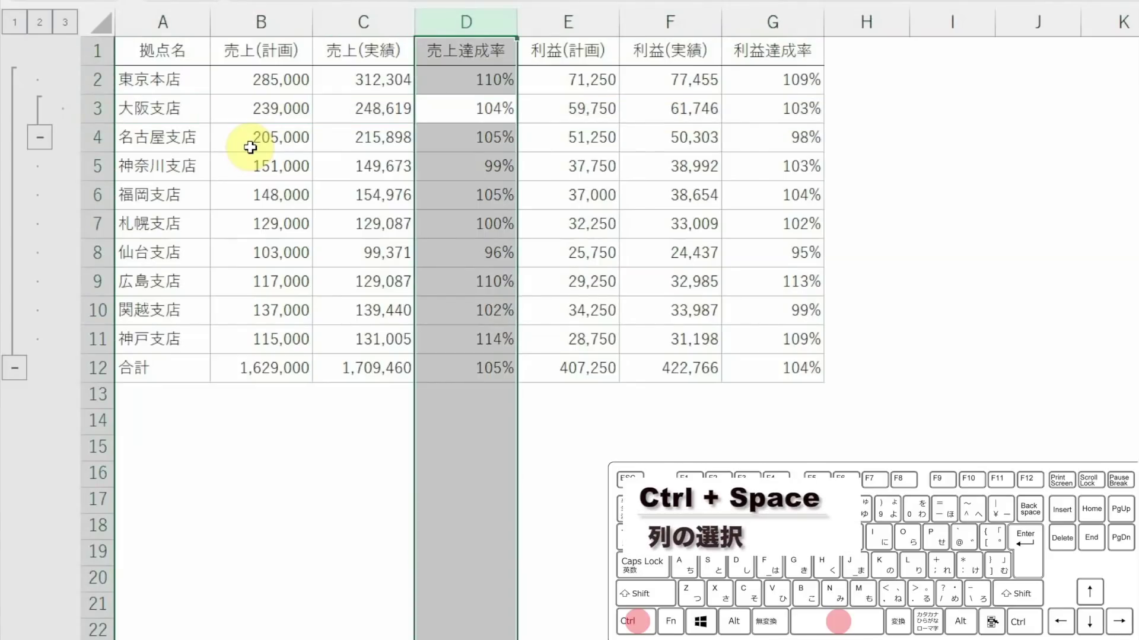
key(alt+shift+Right)
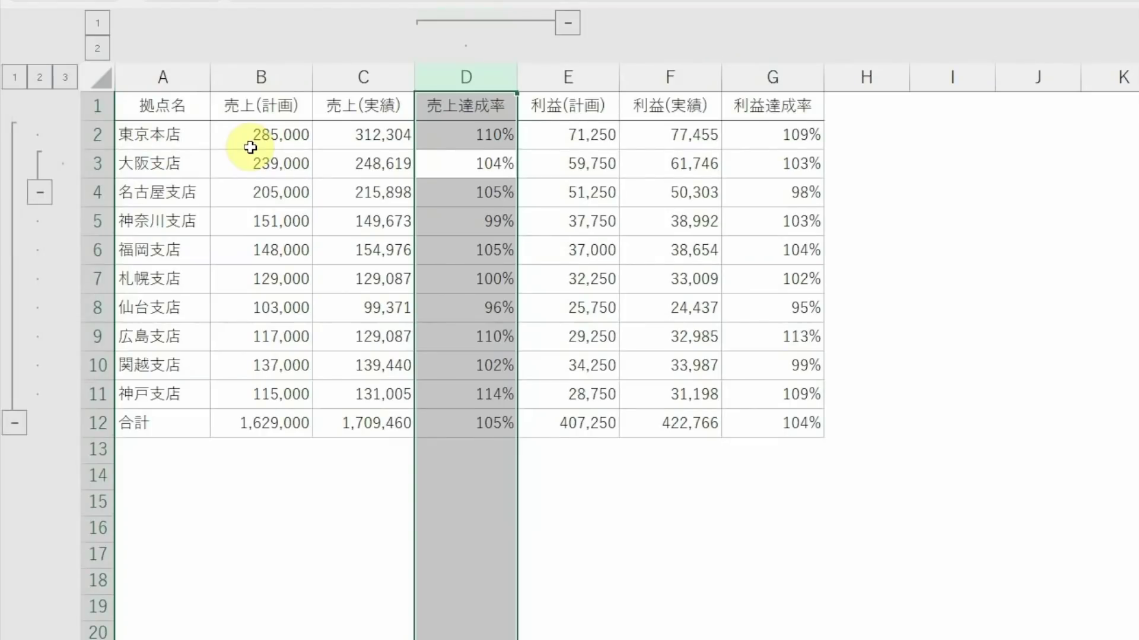
Select the entire row 3 (大阪支店) from cell C3 and ungroup it.
key(Left)
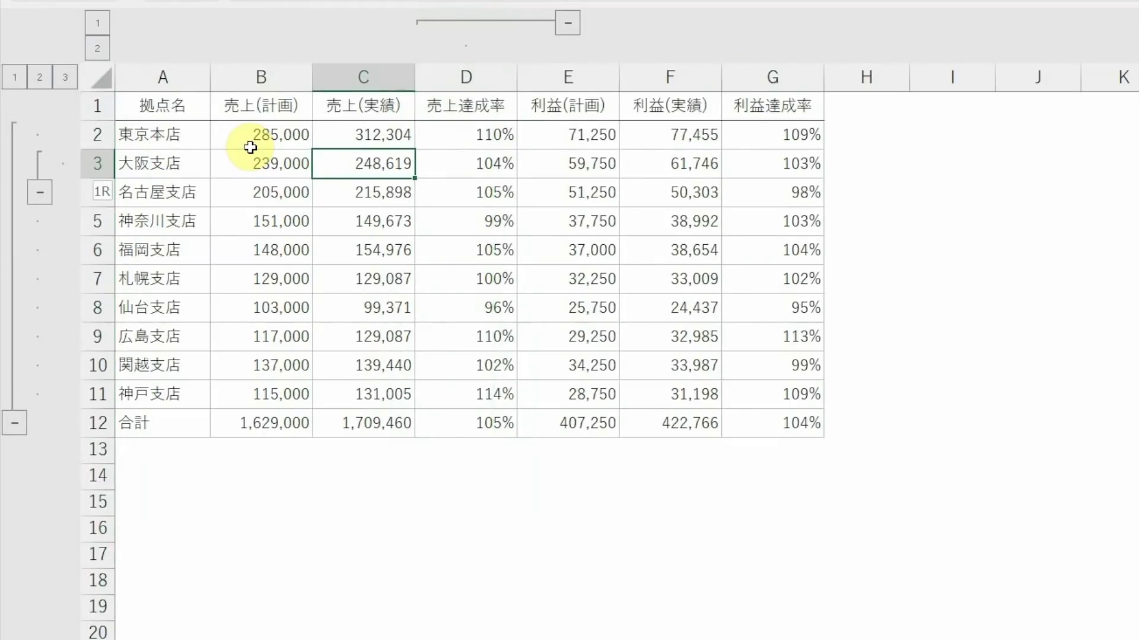
key(shift+space)
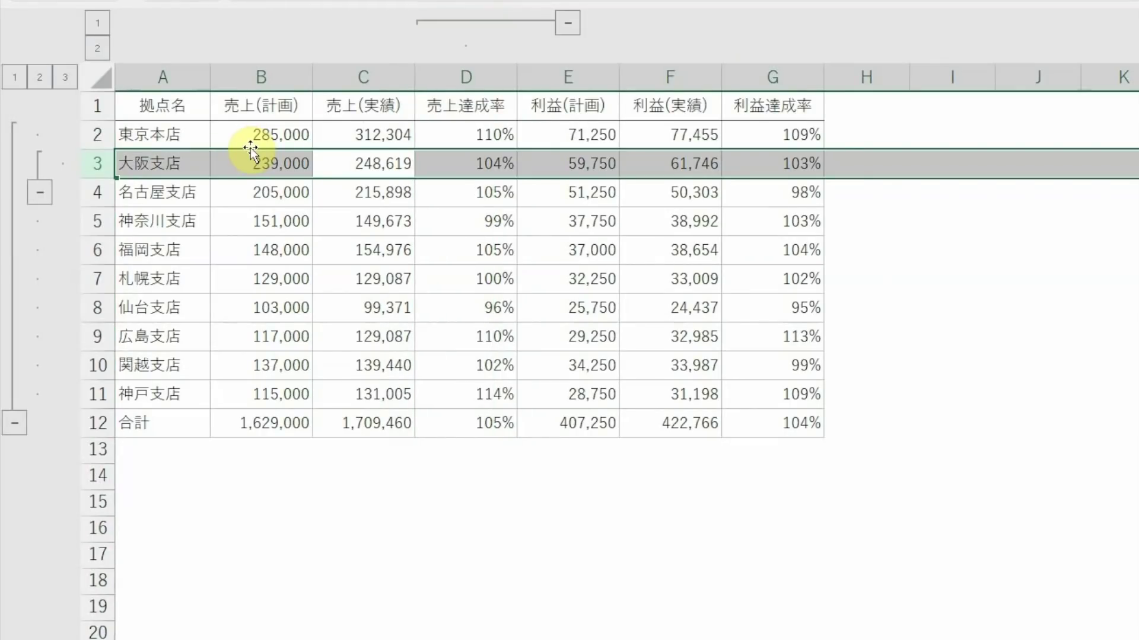
key(alt+shift+Left)
Select the entire column D (売上達成率) from cell D3 and ungroup it.
key(Right)
key(ctrl+space)
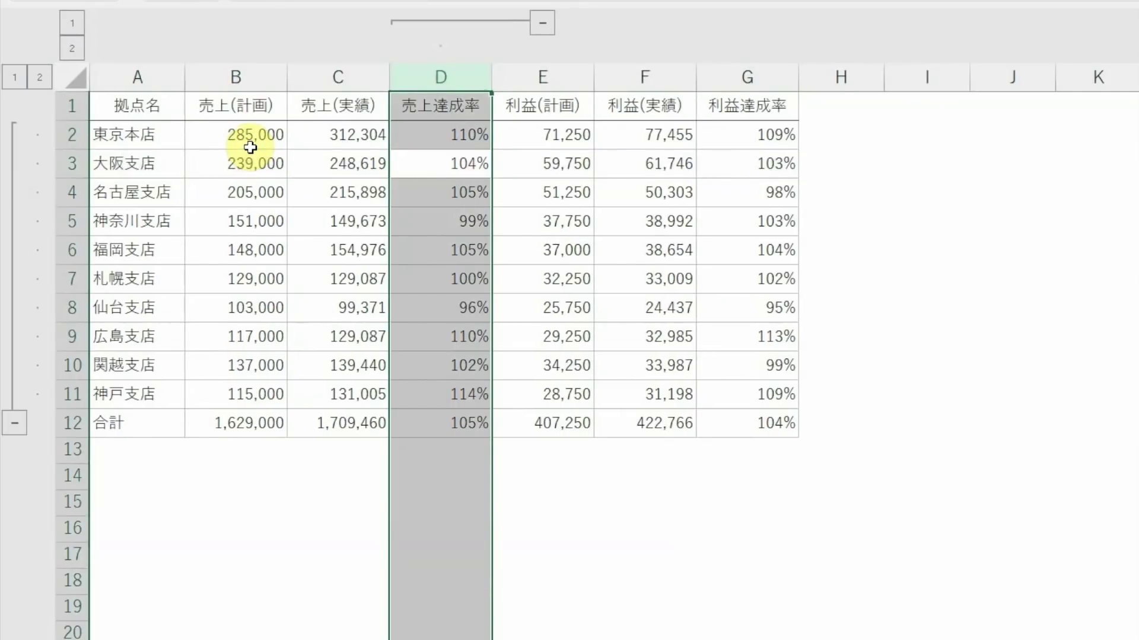
key(alt+shift+Left)
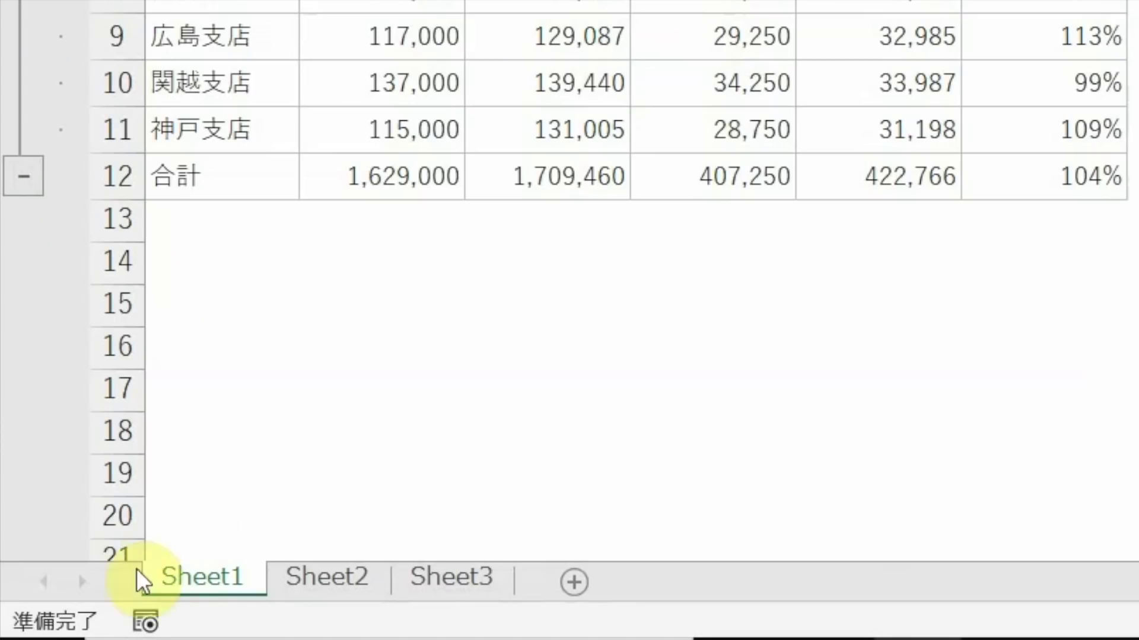
Switch to Windows Settings and open the デバイス category.
mouse_move(29, 639)
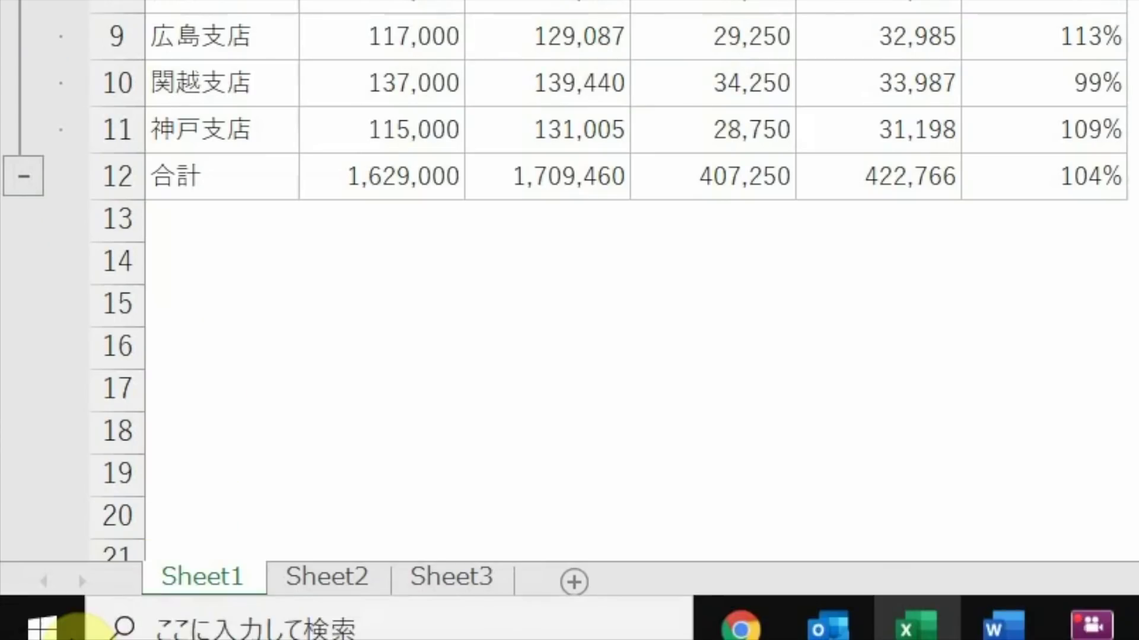
click(68, 636)
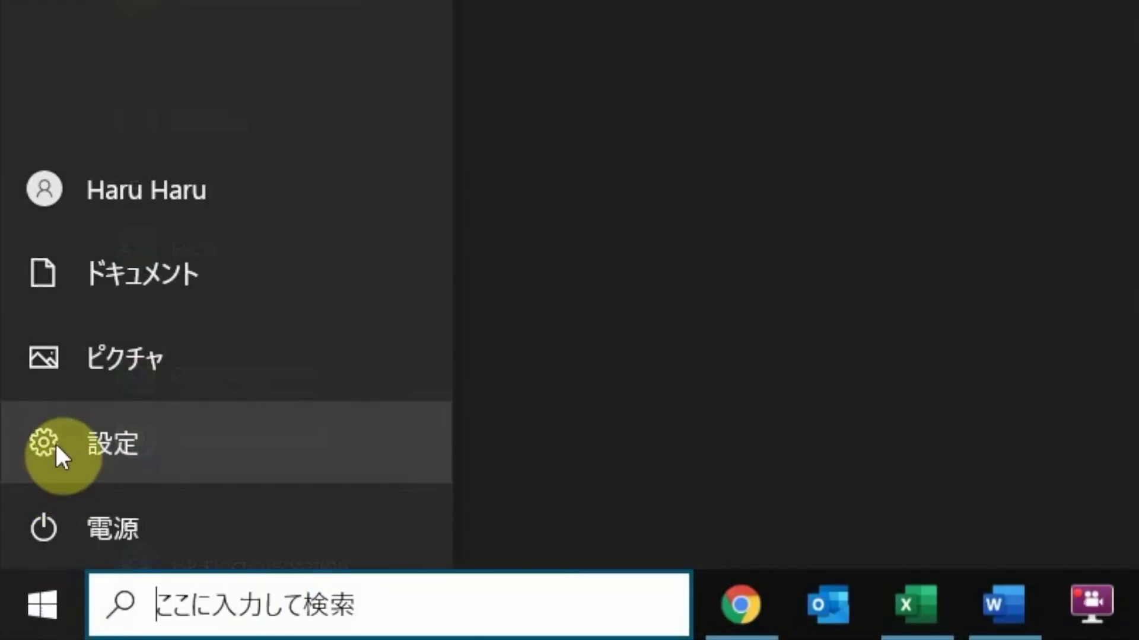
click(54, 442)
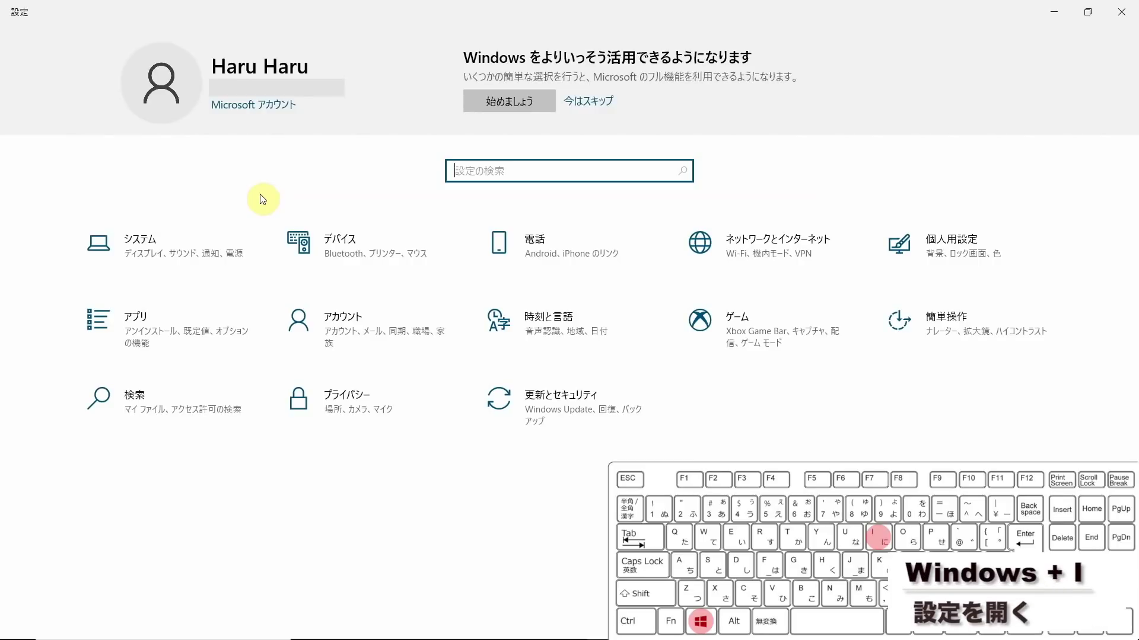
click(397, 240)
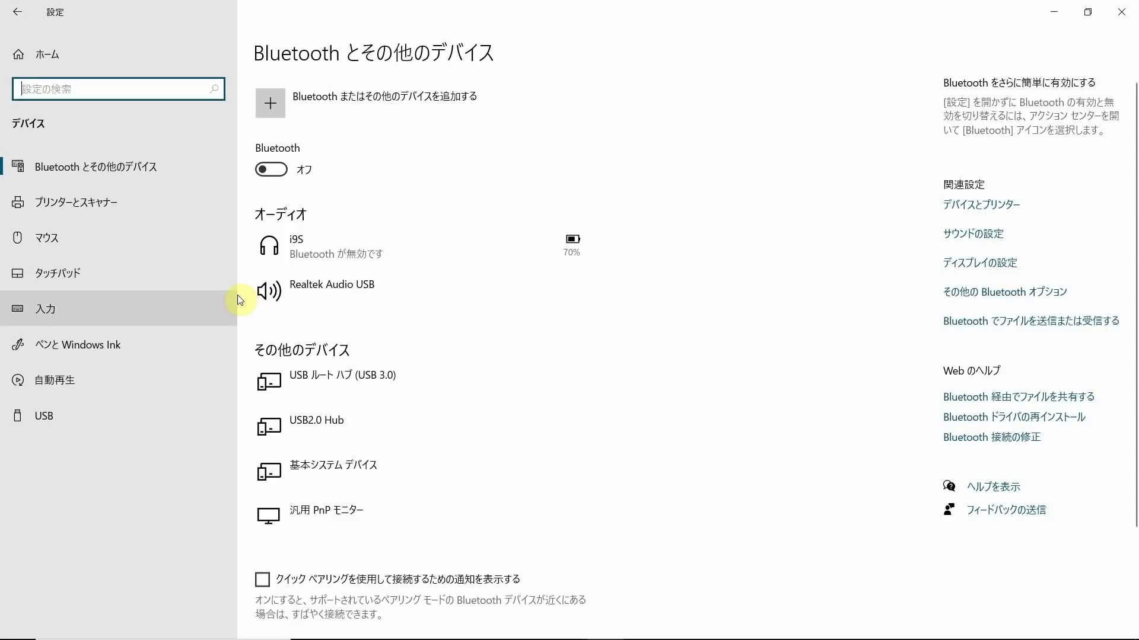
Open the input language hotkeys within the advanced keyboard settings and start changing the key sequence for 入力言語を切り替える.
click(173, 309)
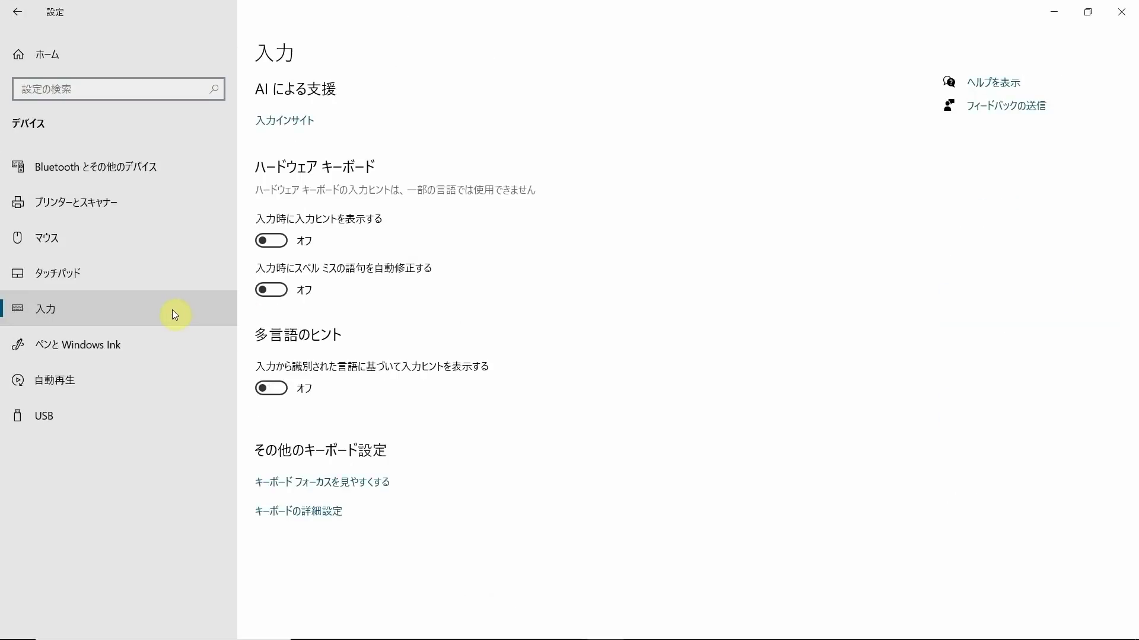
click(270, 505)
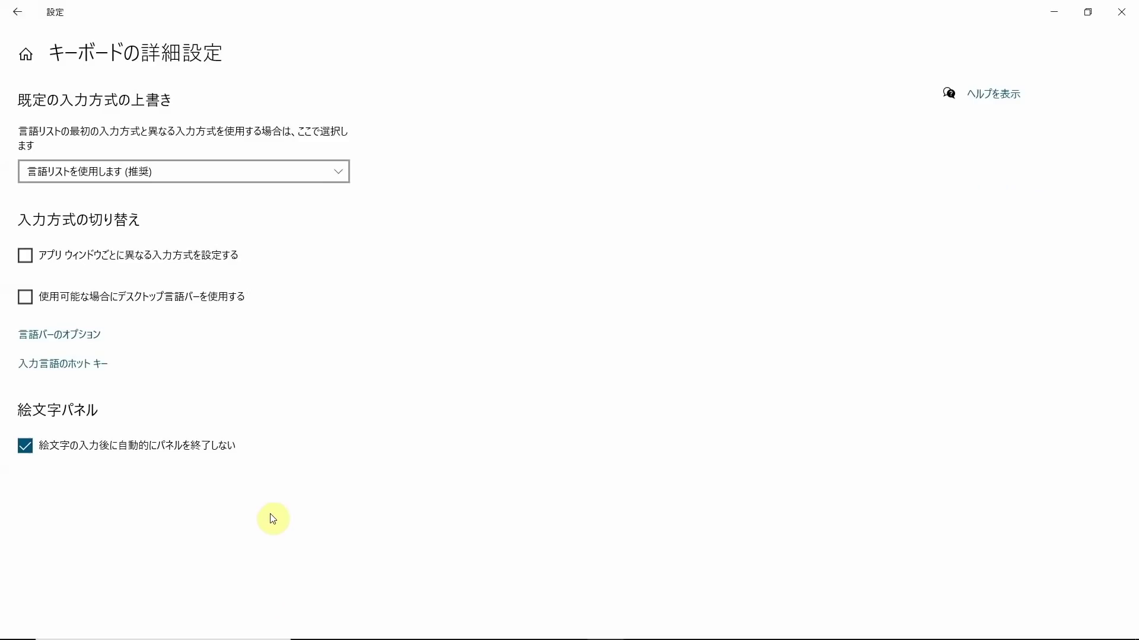
click(102, 371)
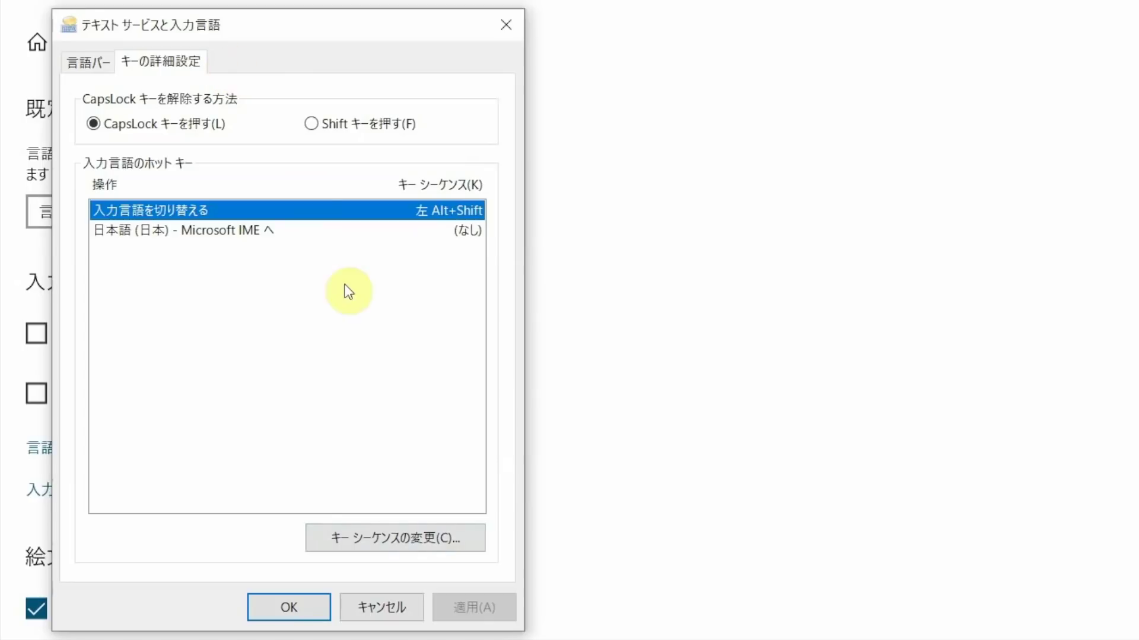
click(479, 537)
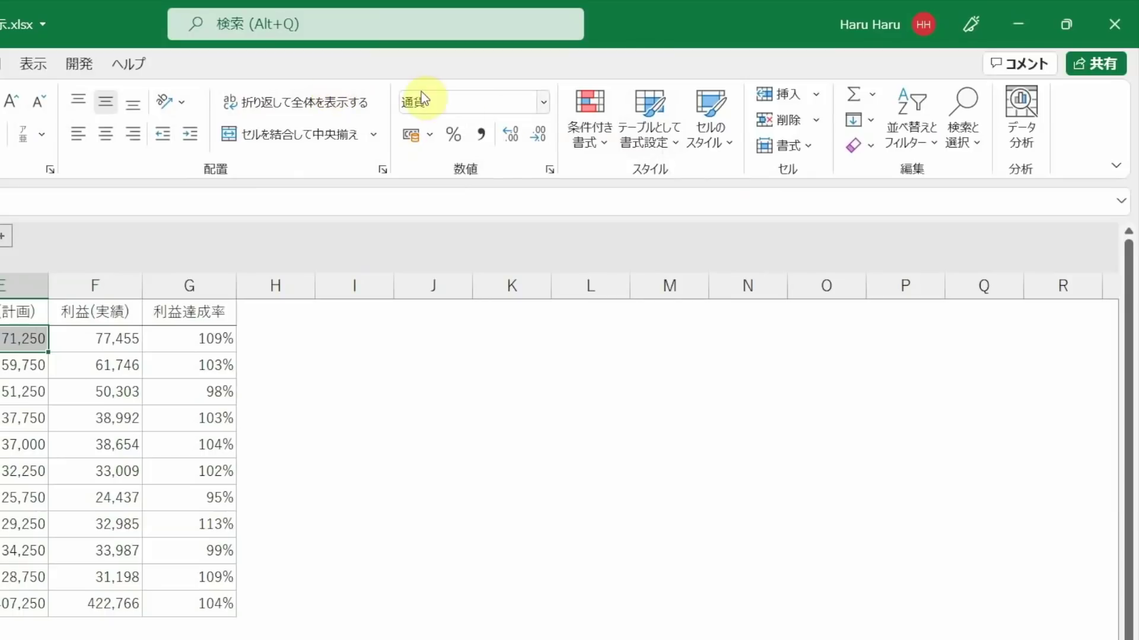
Unhide column D (売上達成率) across the selected cells C2 to E2 with the 列の再表示 command.
click(797, 147)
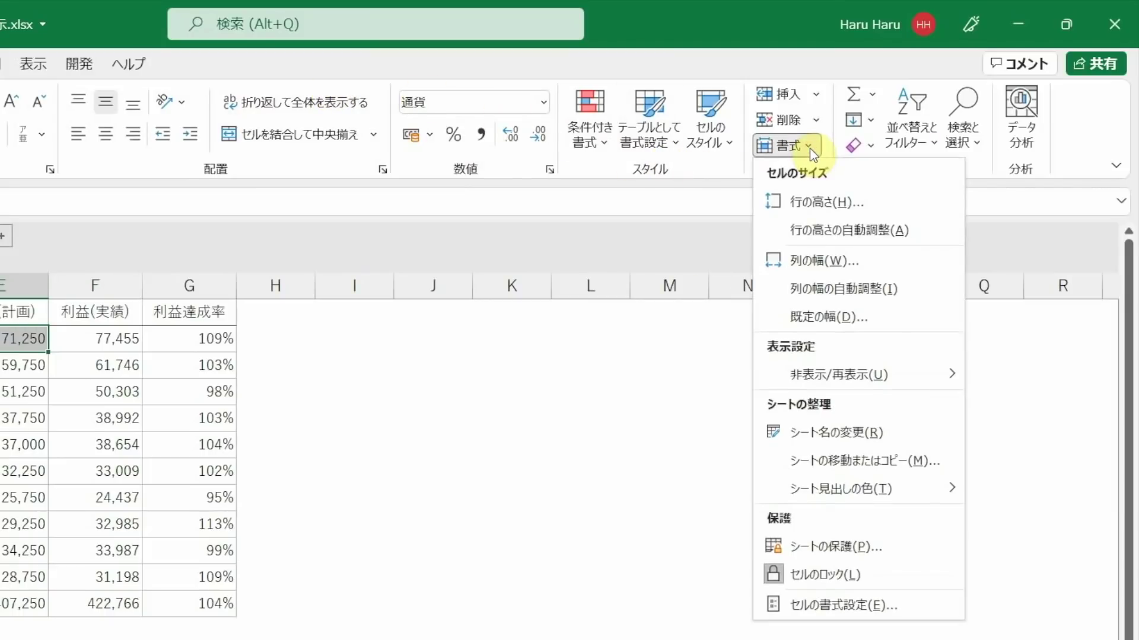
mouse_move(821, 372)
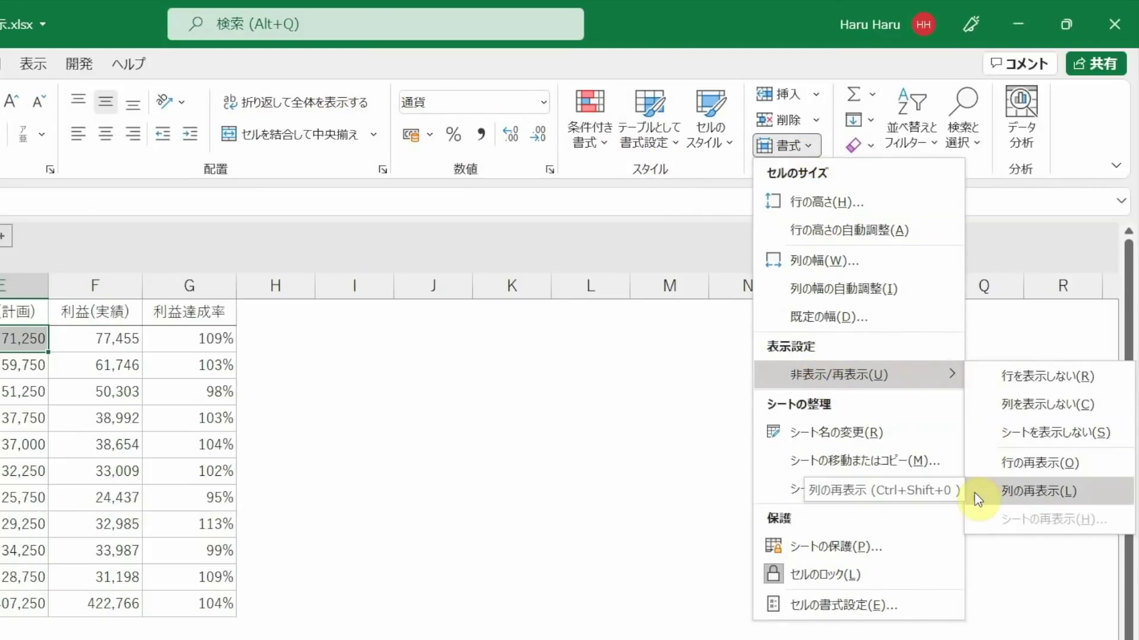
click(973, 493)
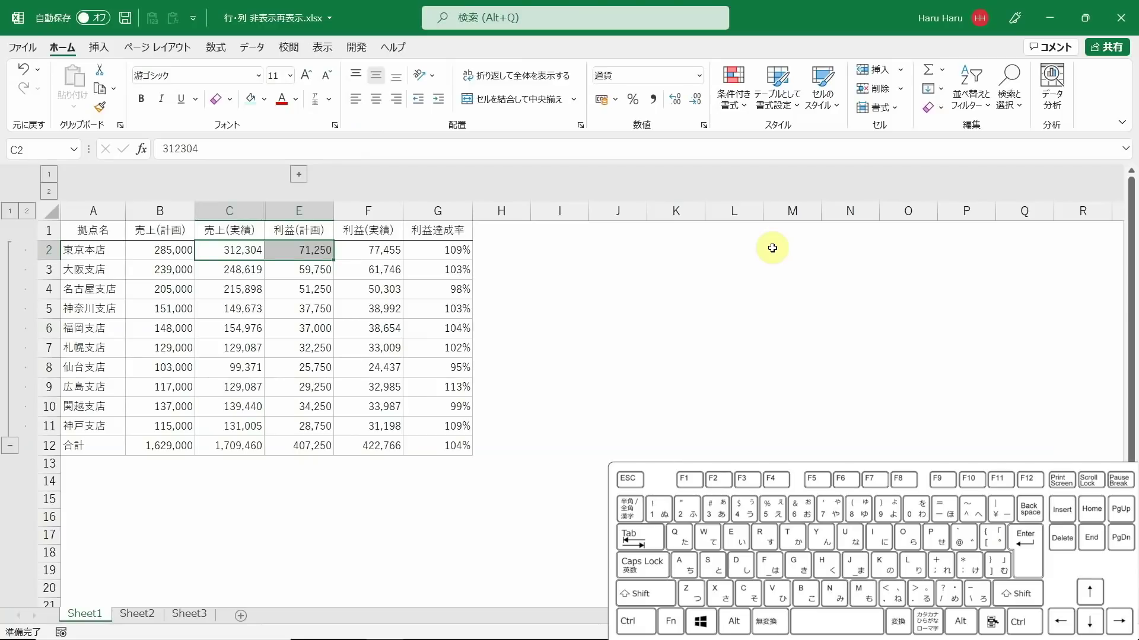
key(alt)
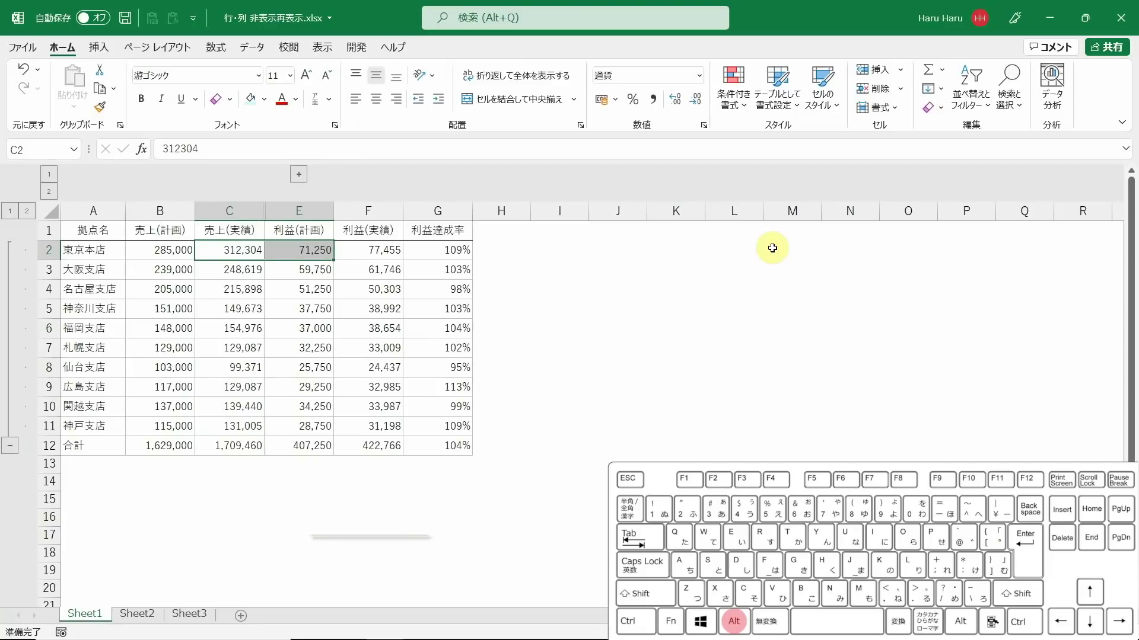
key(h)
key(o)
key(u)
key(l)
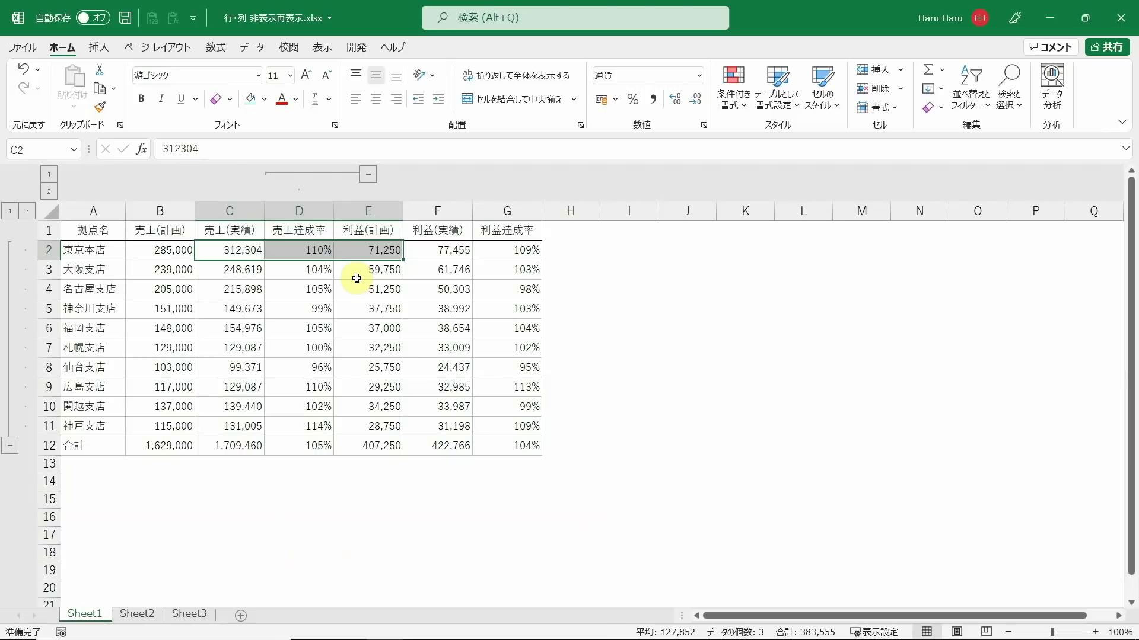
Examine the access-key hints that lead from the ホーム commands through 書式 to 列の再表示.
key(alt+h)
key(o)
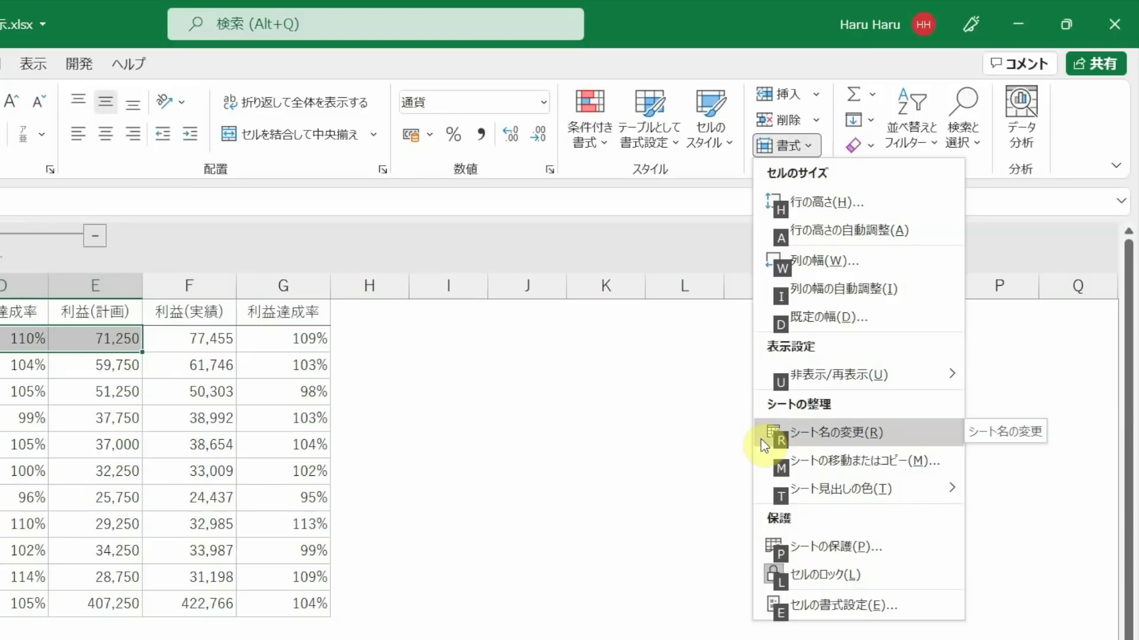
mouse_move(771, 378)
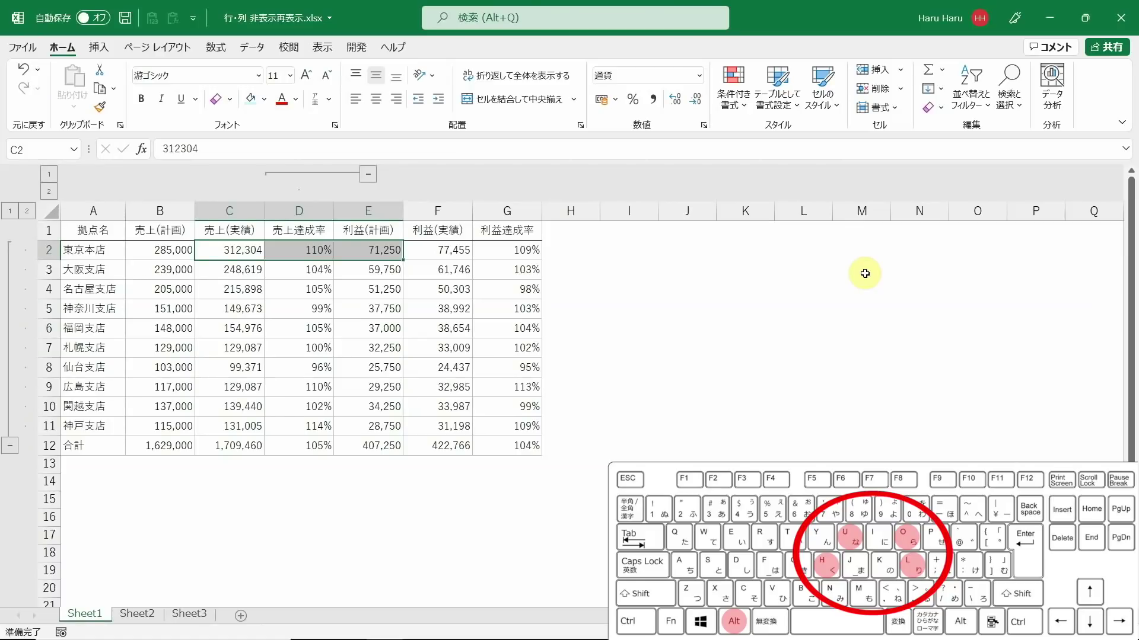
key(alt+h)
key(o)
key(u)
key(l)
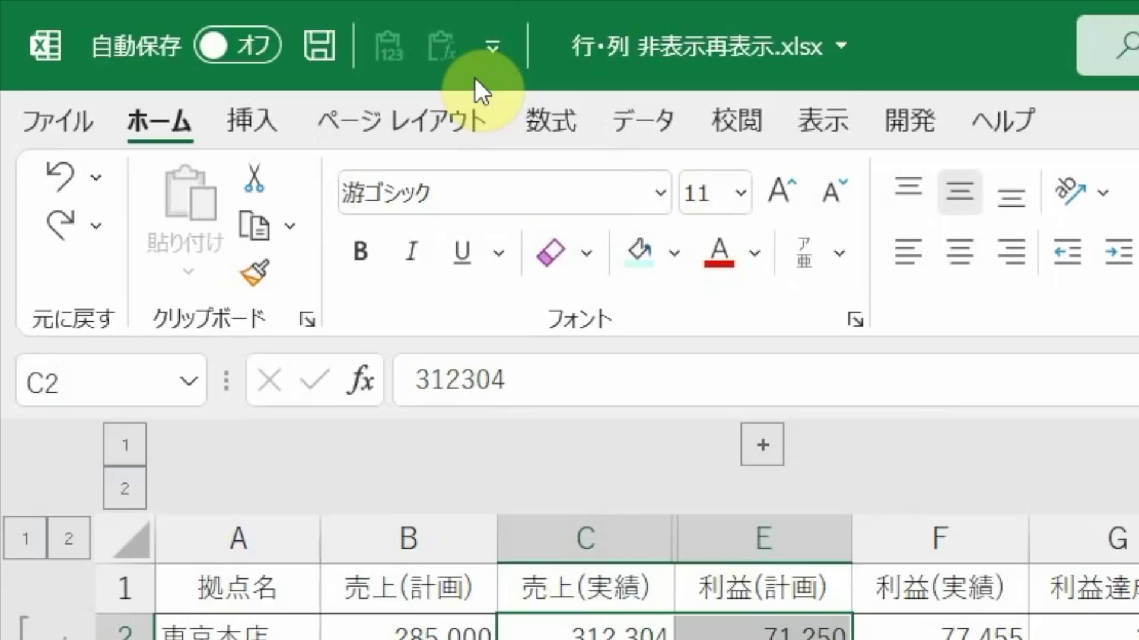
key(alt)
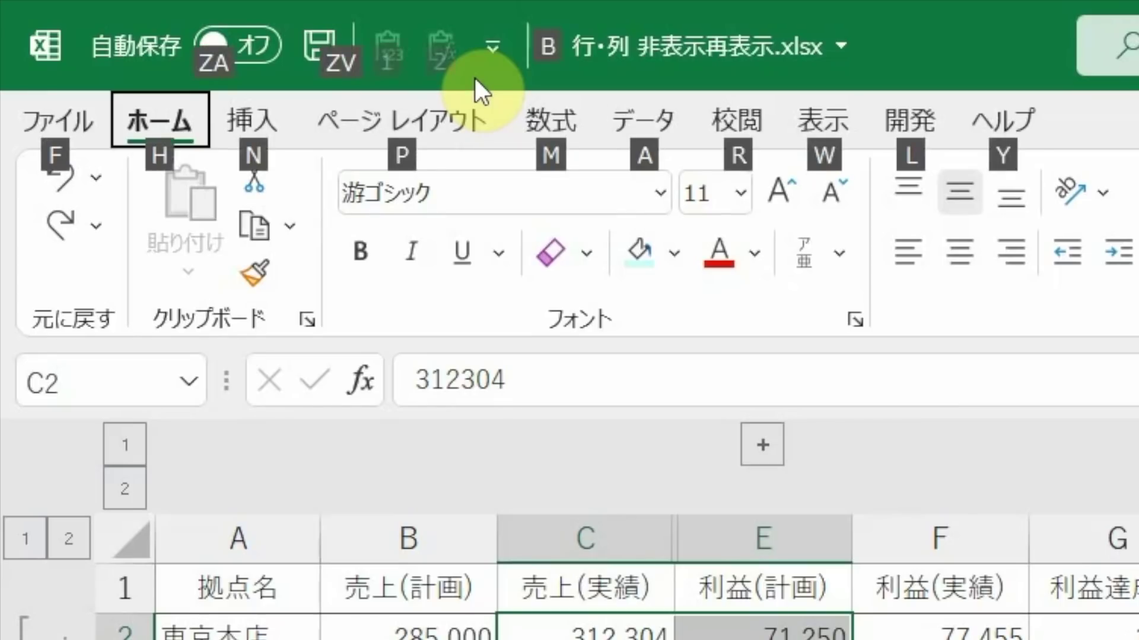
key(Escape)
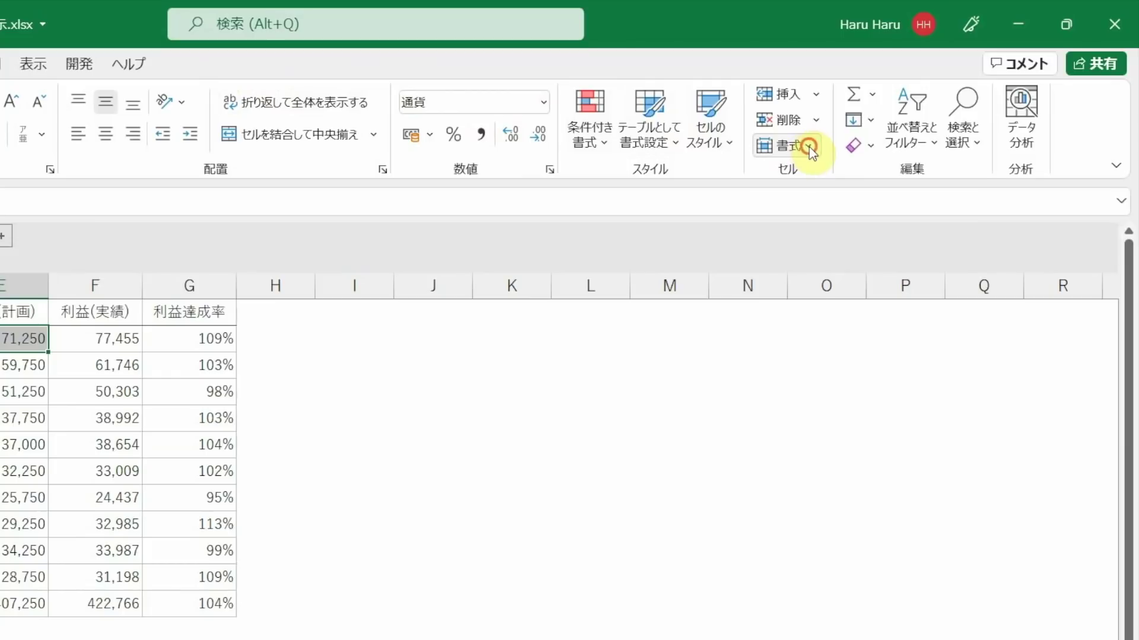
Add the 列の再表示 command from the 書式 visibility options to the Quick Access Toolbar.
click(810, 146)
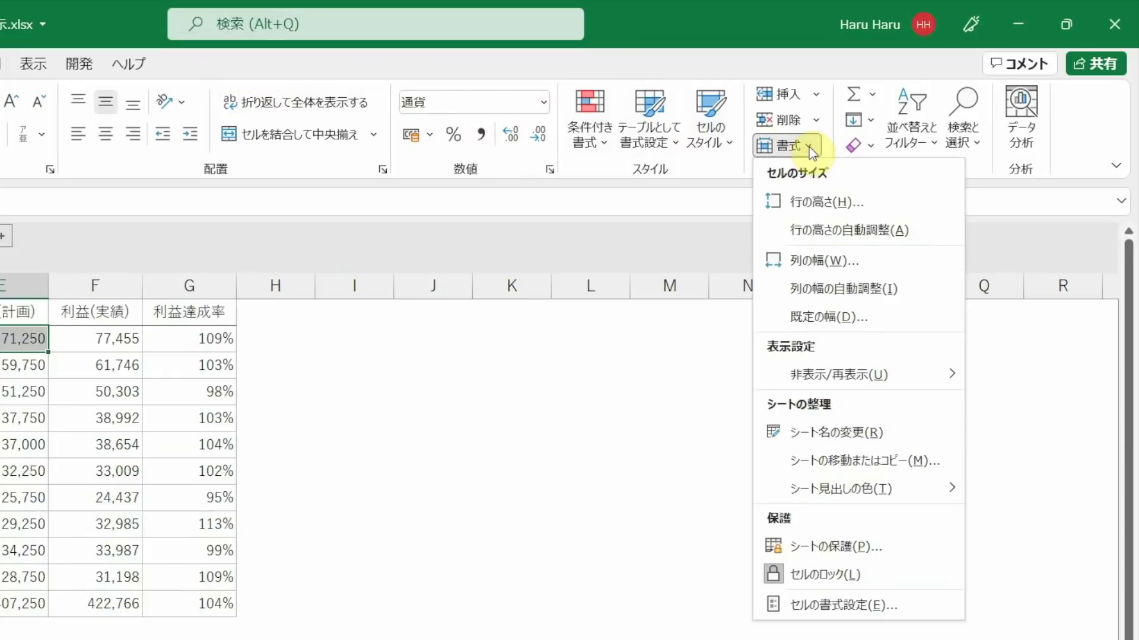
mouse_move(922, 384)
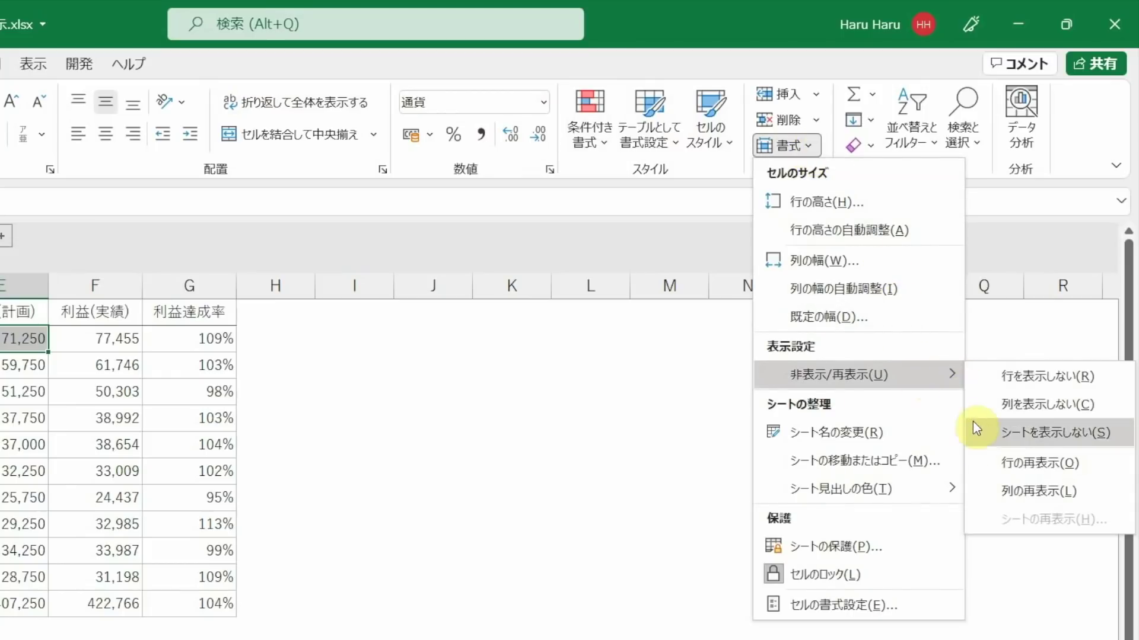
right_click(984, 494)
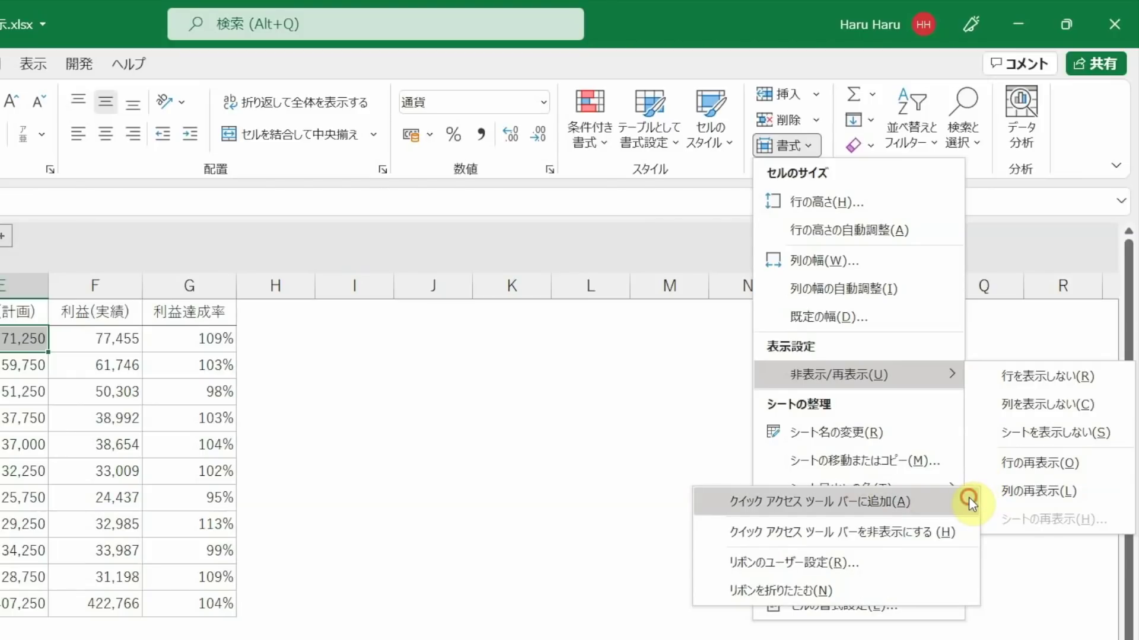
click(969, 499)
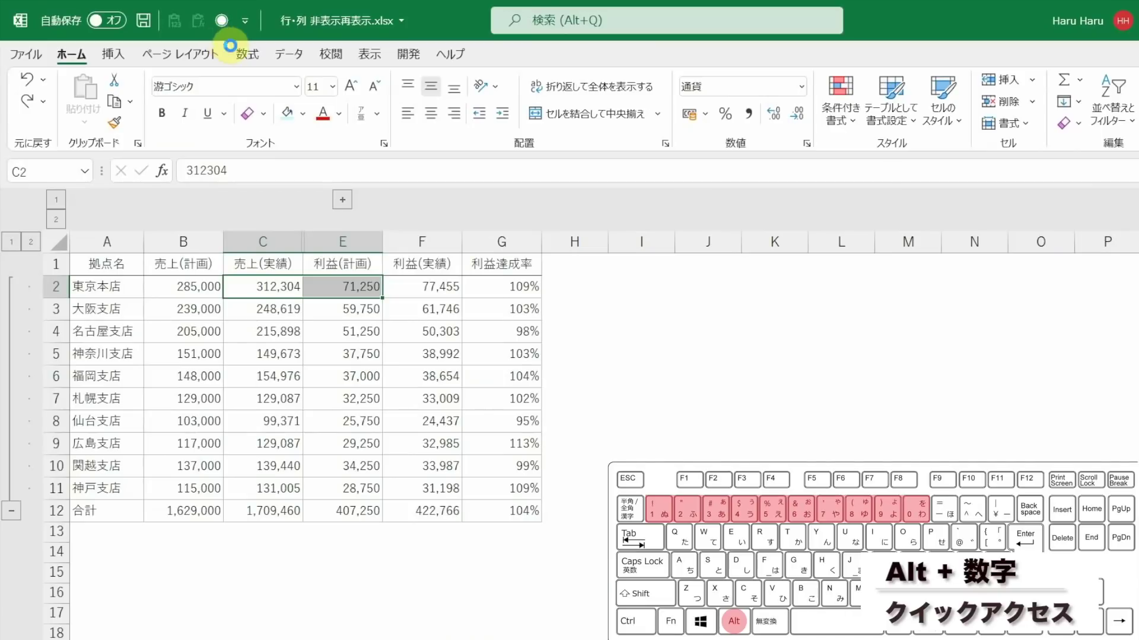
Unhide column D (売上達成率) with the quick access 列の再表示 command and return to cell A1.
key(shift+Right)
key(shift+Right)
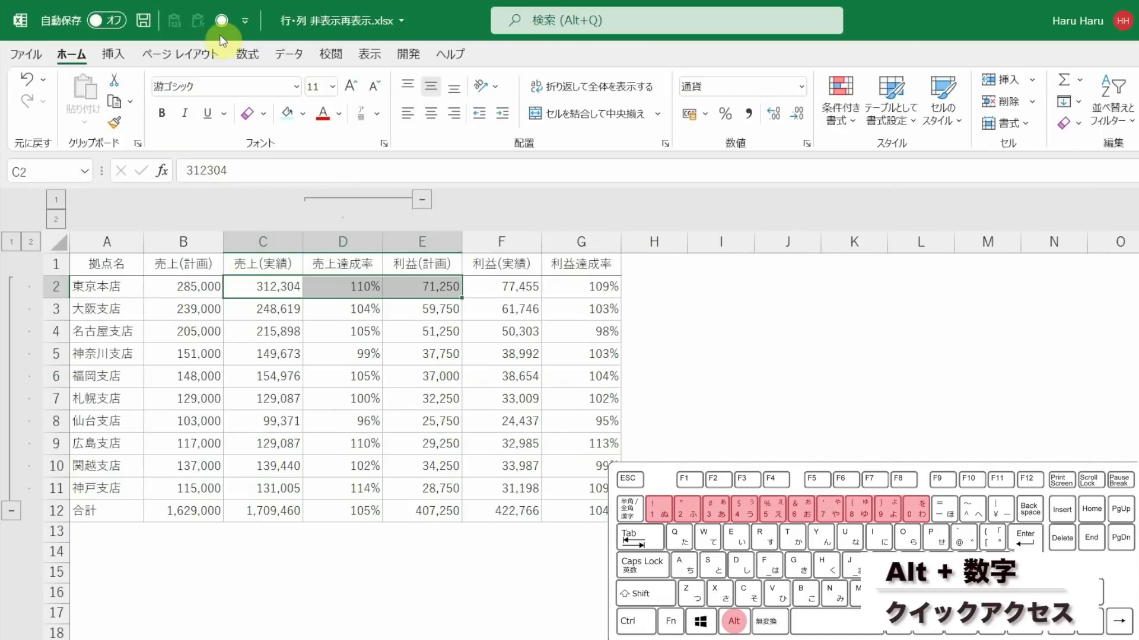
key(ctrl+Home)
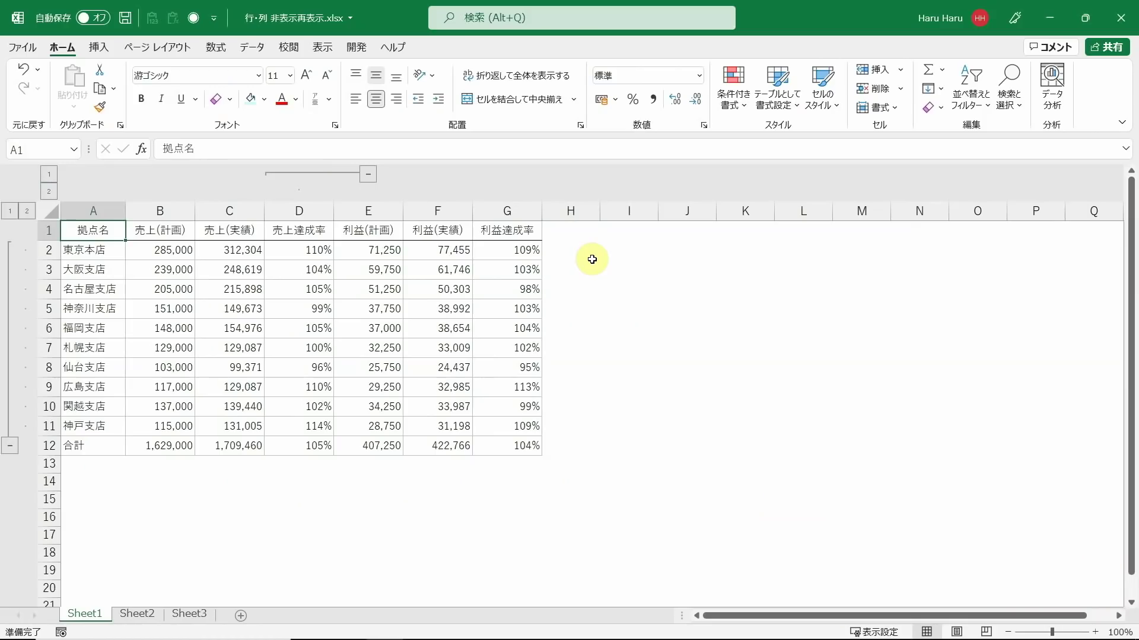